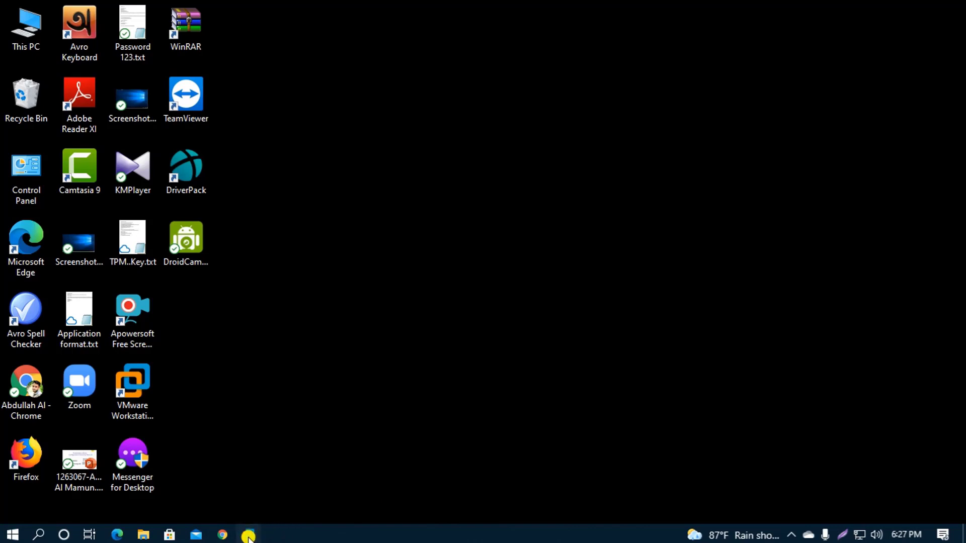
Switch to VMware Workstation and activate the Win-Server1 virtual machine's desktop
{"action": "mouse_move", "coordinate": [248, 535]}
{"action": "left_click", "coordinate": [230, 500]}
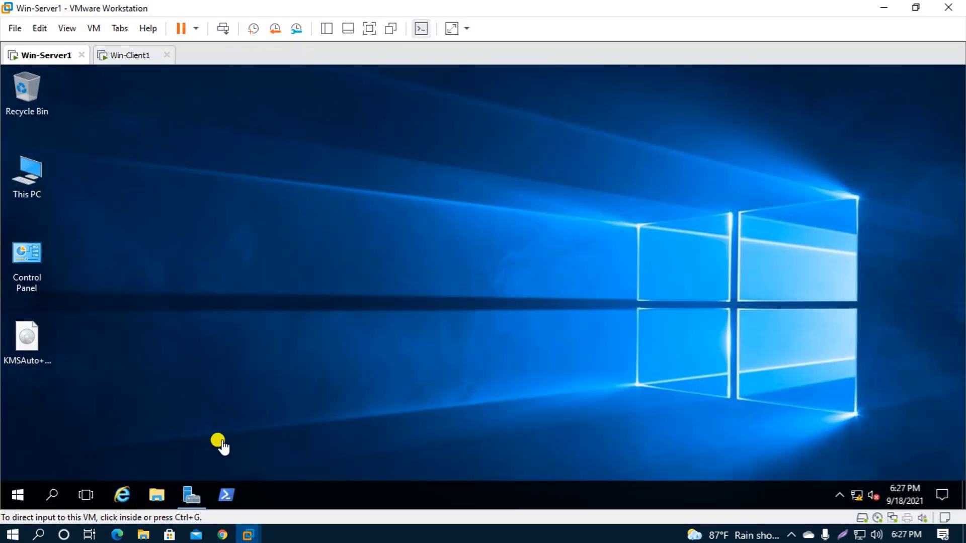
{"action": "left_click", "coordinate": [295, 165]}
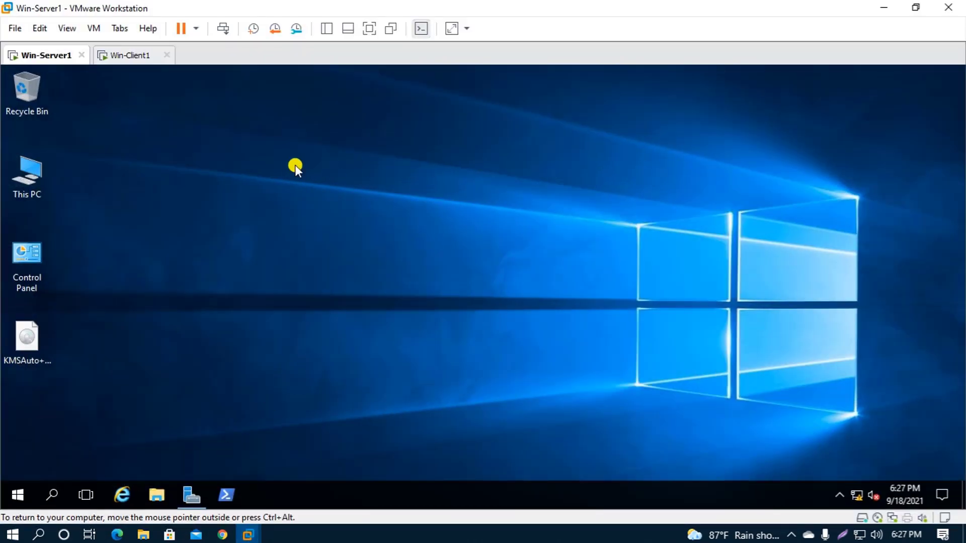
{"action": "right_click", "coordinate": [294, 165]}
{"action": "left_click", "coordinate": [327, 212]}
{"action": "right_click", "coordinate": [285, 188]}
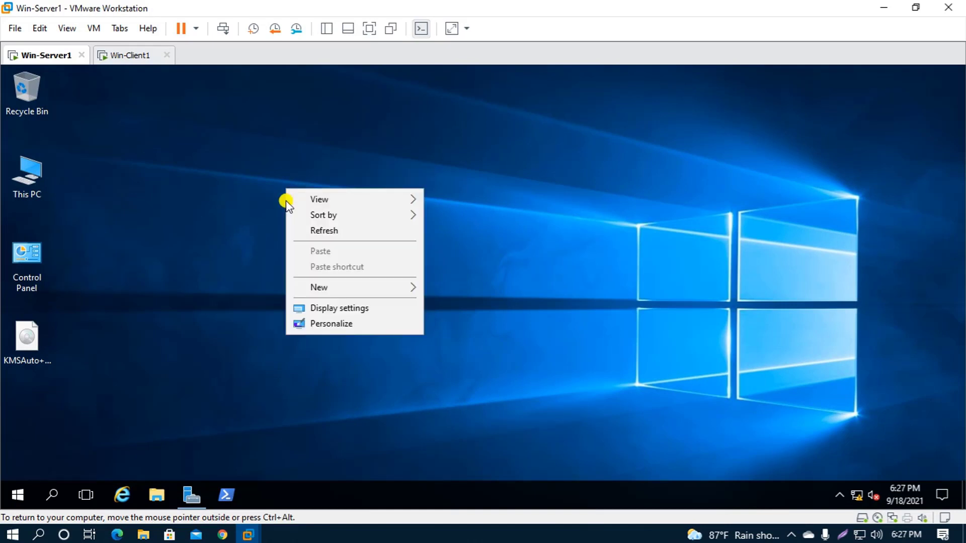
{"action": "left_click", "coordinate": [315, 228]}
{"action": "right_click", "coordinate": [291, 201]}
{"action": "left_click", "coordinate": [317, 244]}
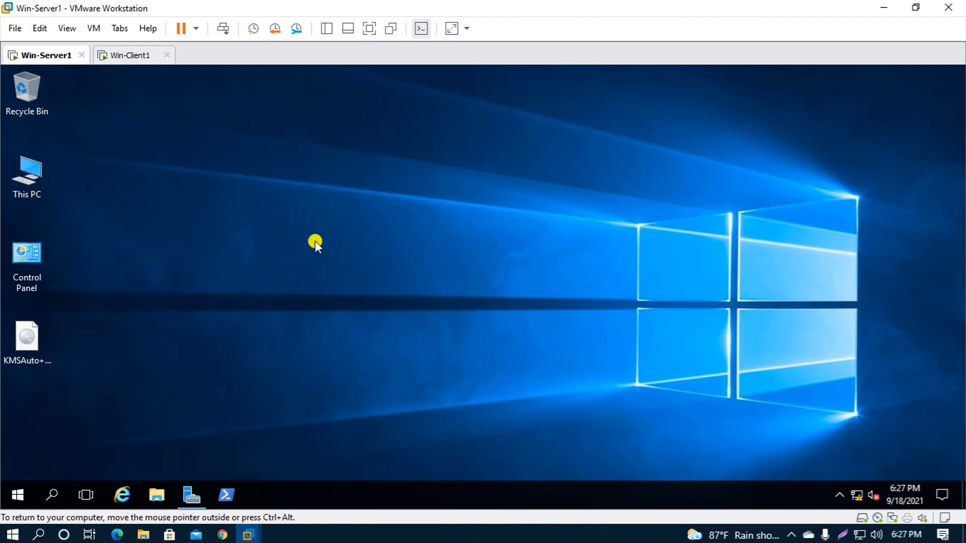
{"action": "right_click", "coordinate": [297, 217]}
{"action": "left_click", "coordinate": [317, 257]}
{"action": "right_click", "coordinate": [300, 233]}
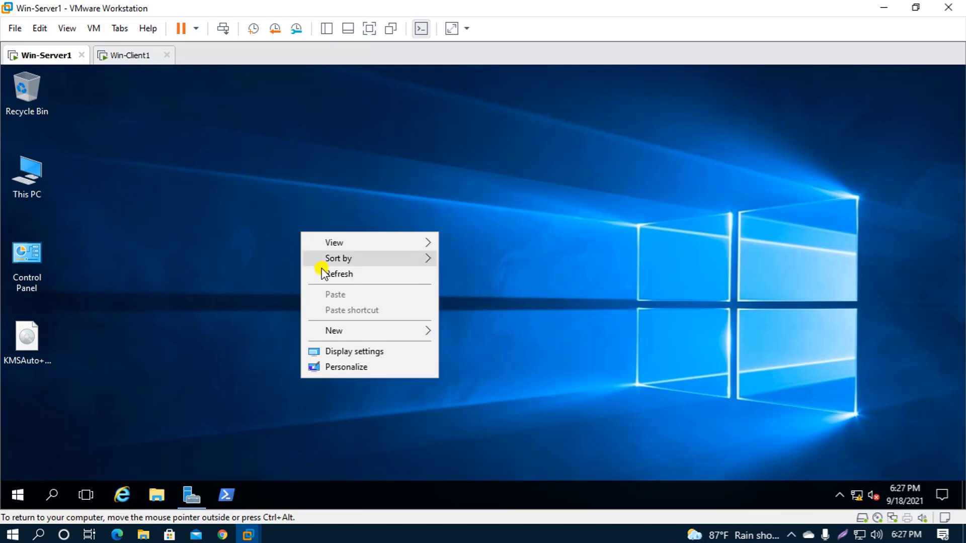
{"action": "left_click", "coordinate": [320, 272]}
{"action": "right_click", "coordinate": [303, 241]}
{"action": "left_click", "coordinate": [323, 280]}
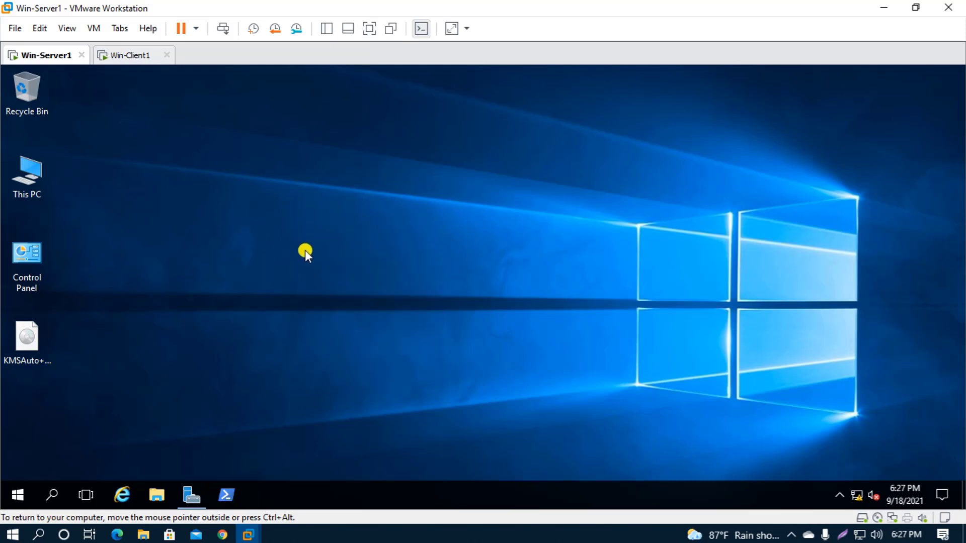
{"action": "right_click", "coordinate": [304, 246]}
{"action": "left_click", "coordinate": [326, 283]}
{"action": "right_click", "coordinate": [320, 266]}
{"action": "left_click", "coordinate": [343, 305]}
{"action": "right_click", "coordinate": [322, 276]}
{"action": "left_click", "coordinate": [352, 320]}
{"action": "right_click", "coordinate": [326, 286]}
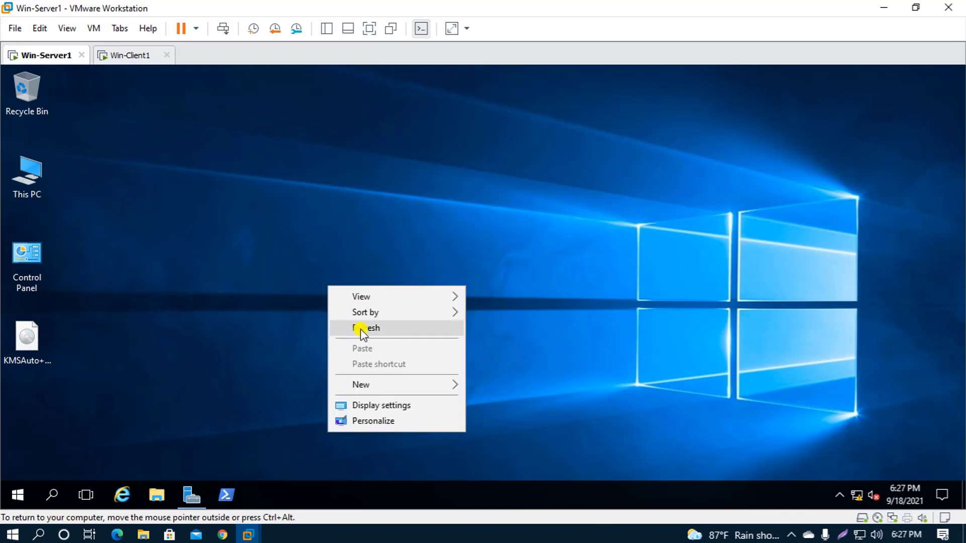
{"action": "left_click", "coordinate": [357, 333]}
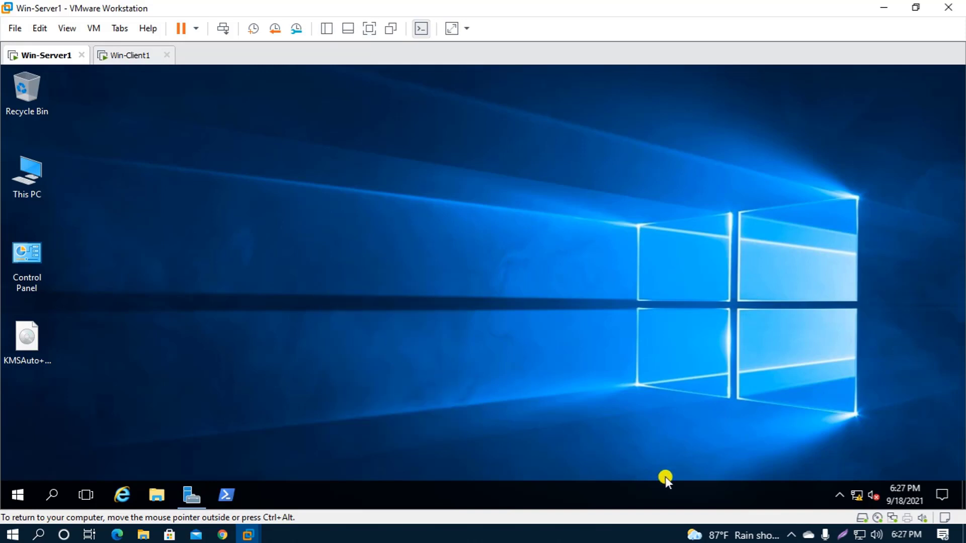
Switch to the Win-Client1 virtual machine and open its taskbar settings
{"action": "left_click", "coordinate": [137, 57]}
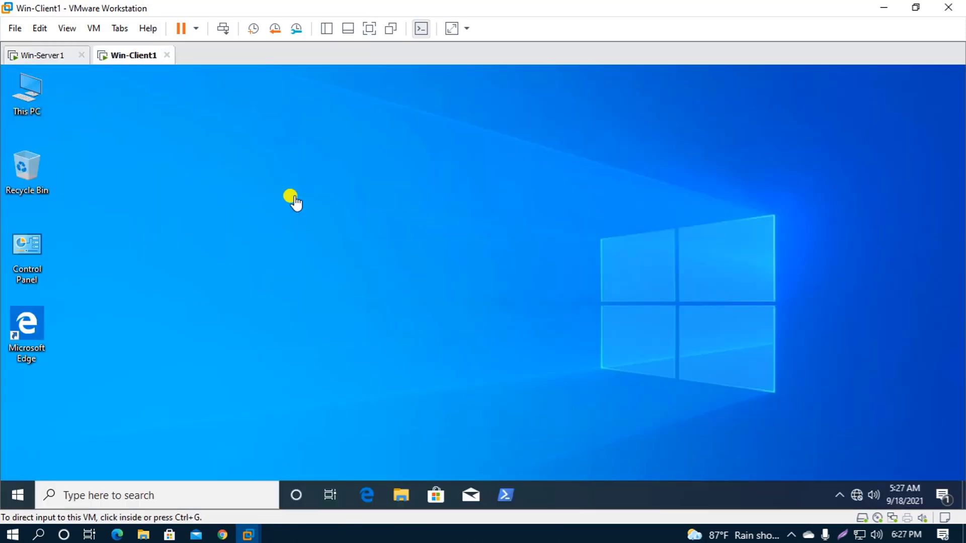
{"action": "left_click", "coordinate": [788, 491]}
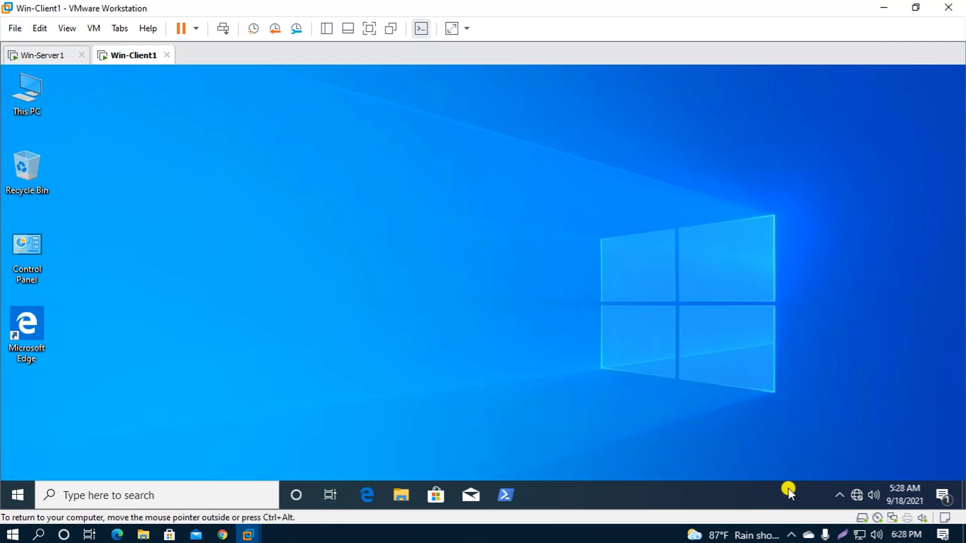
{"action": "right_click", "coordinate": [788, 488]}
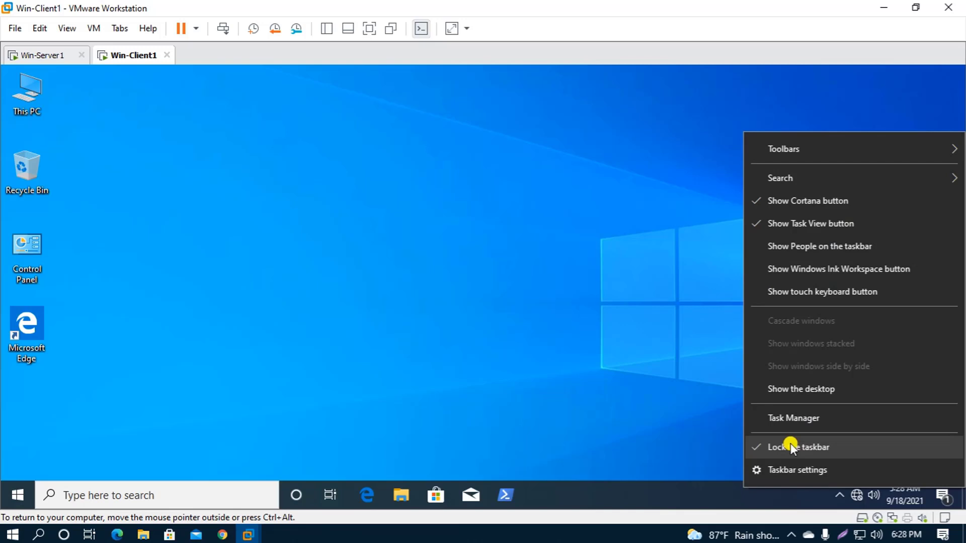
{"action": "left_click", "coordinate": [798, 468]}
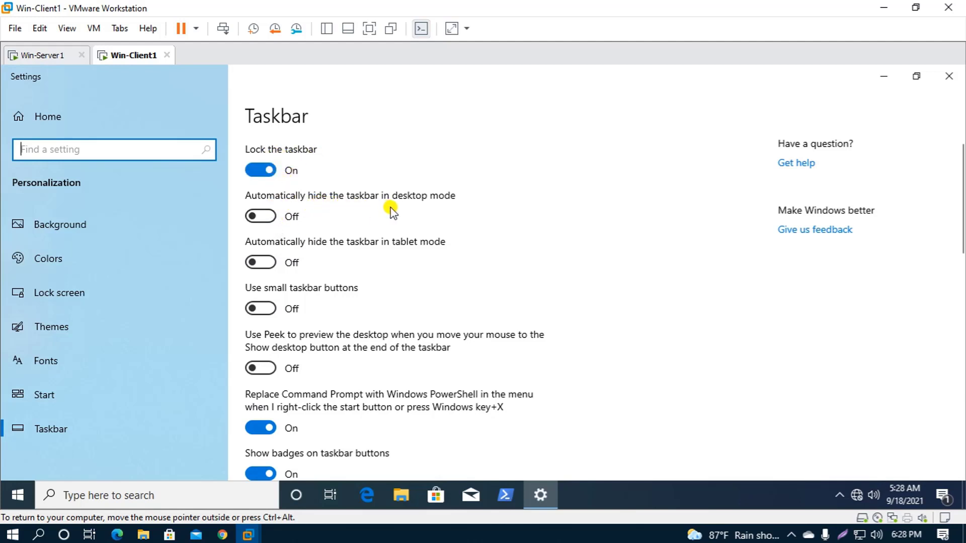
Test automatic taskbar hiding in desktop mode by turning it on and off again, and review the taskbar location options
{"action": "left_click", "coordinate": [269, 217]}
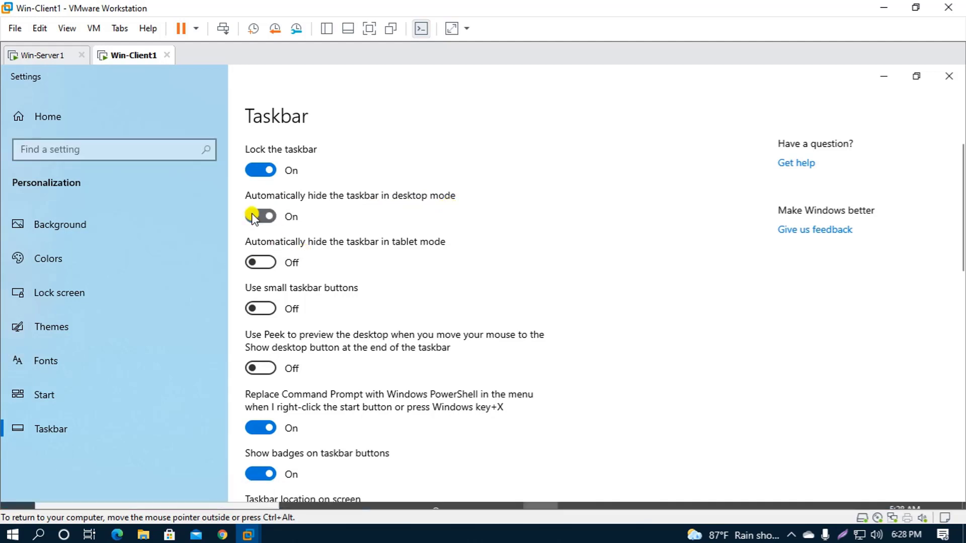
{"action": "left_click", "coordinate": [255, 218]}
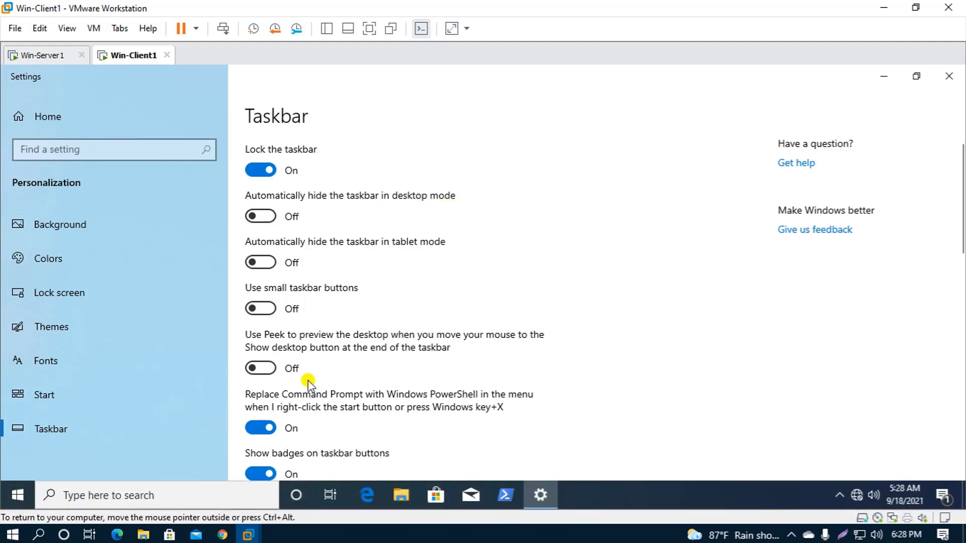
{"action": "scroll", "coordinate": [352, 388], "scroll_direction": "down", "scroll_amount": 6}
{"action": "scroll", "coordinate": [388, 367], "scroll_direction": "up", "scroll_amount": 2}
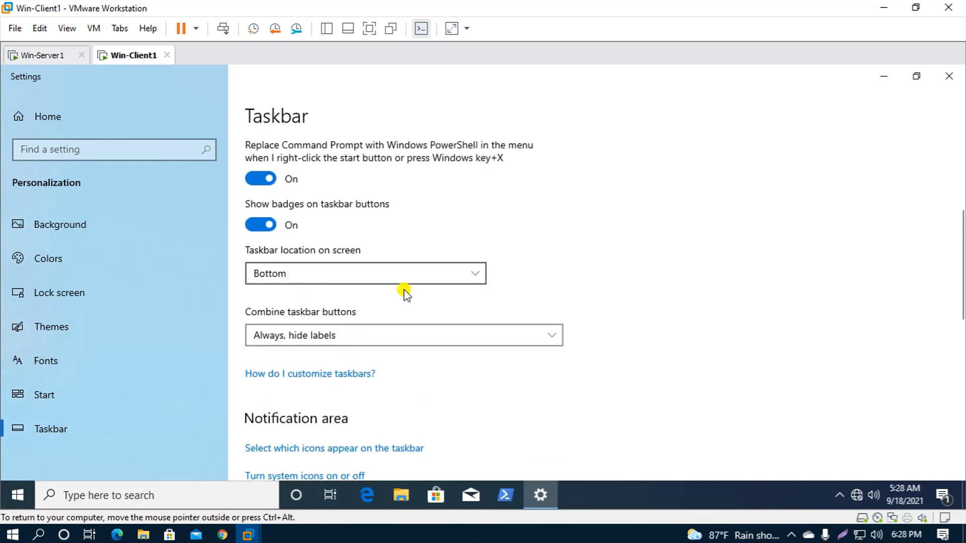
{"action": "scroll", "coordinate": [405, 294], "scroll_direction": "up", "scroll_amount": 1}
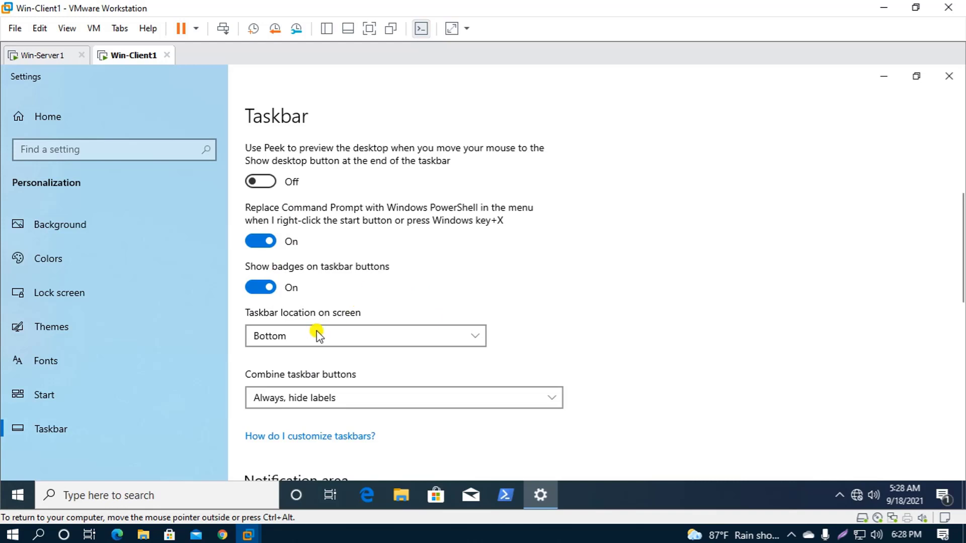
{"action": "left_click", "coordinate": [475, 336]}
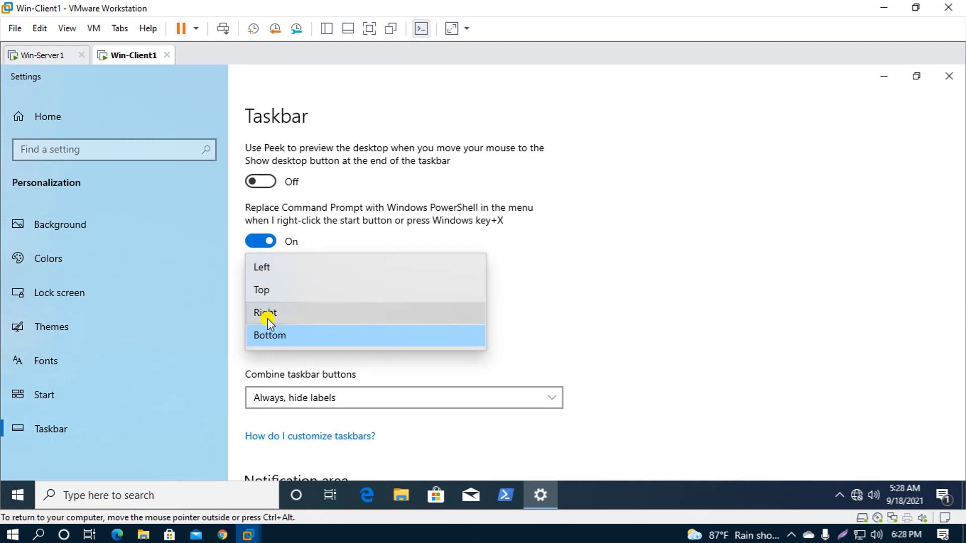
{"action": "left_click", "coordinate": [480, 336]}
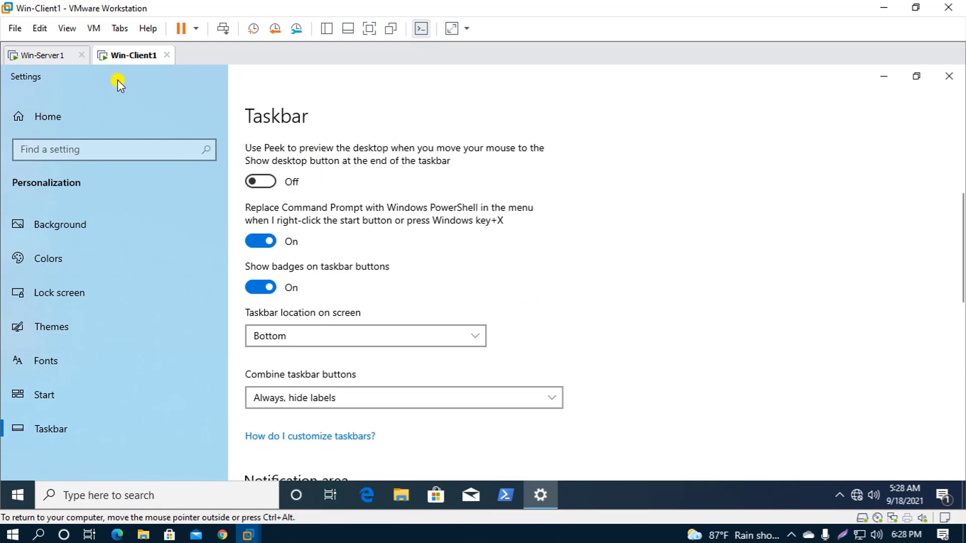
Switch to the Win-Server1 virtual machine and open Group Policy Management from Server Manager in a maximized window
{"action": "left_click", "coordinate": [47, 56]}
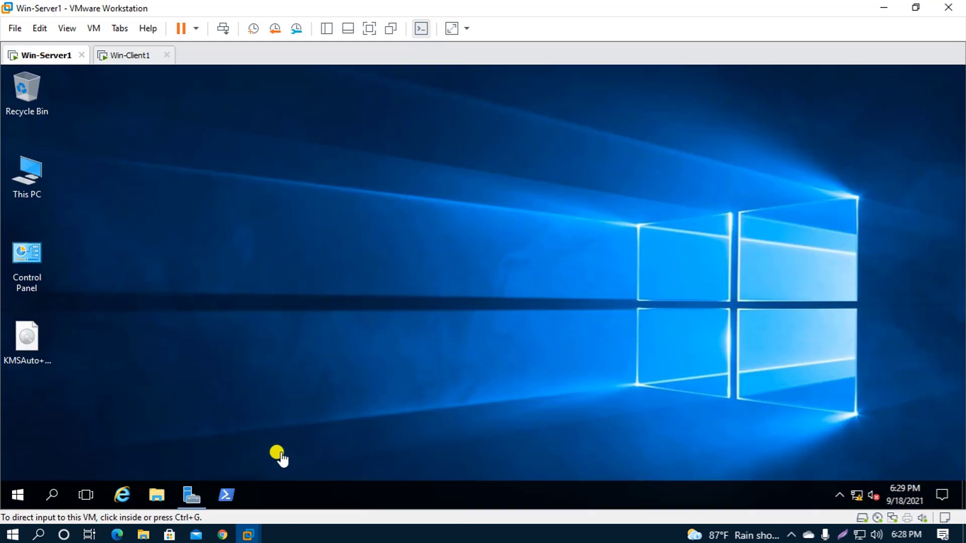
{"action": "left_click", "coordinate": [191, 494]}
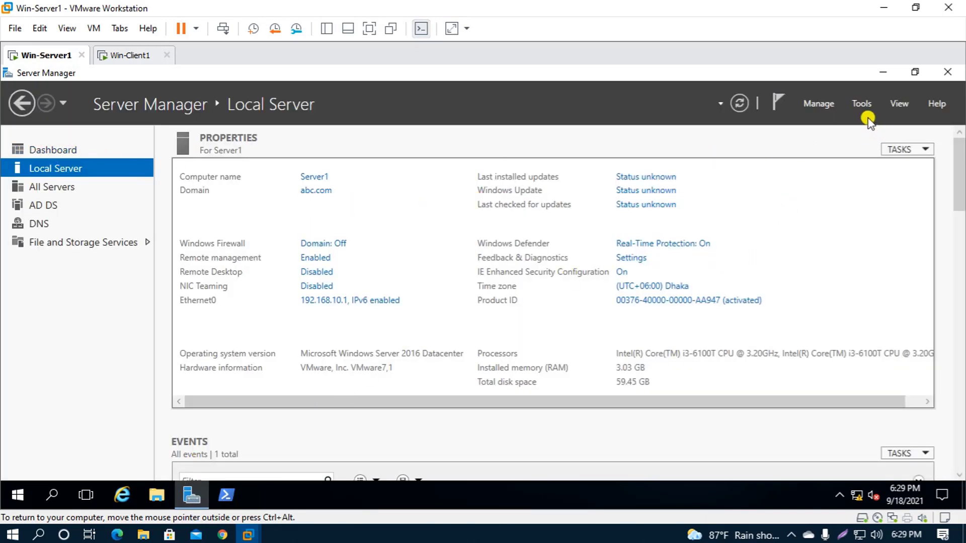
{"action": "left_click", "coordinate": [859, 103]}
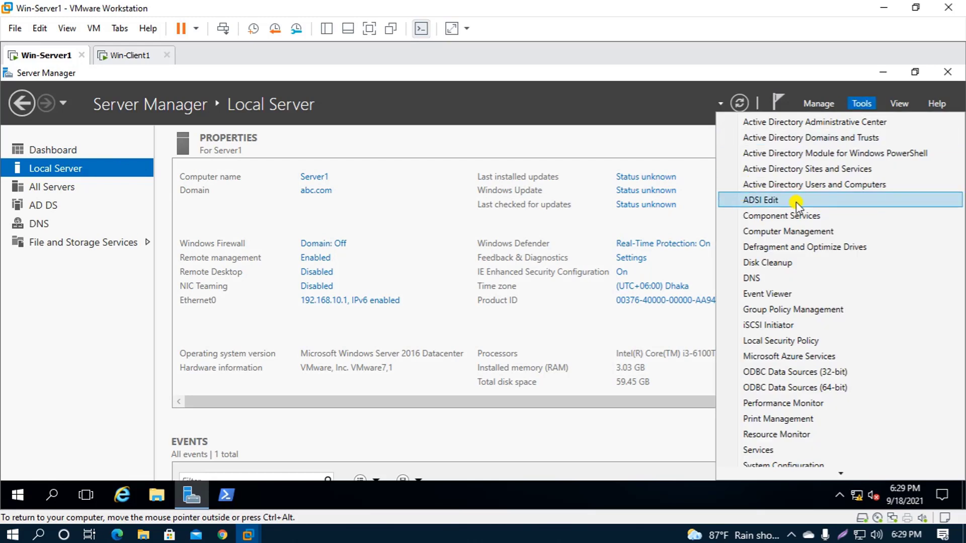
{"action": "left_click", "coordinate": [777, 312]}
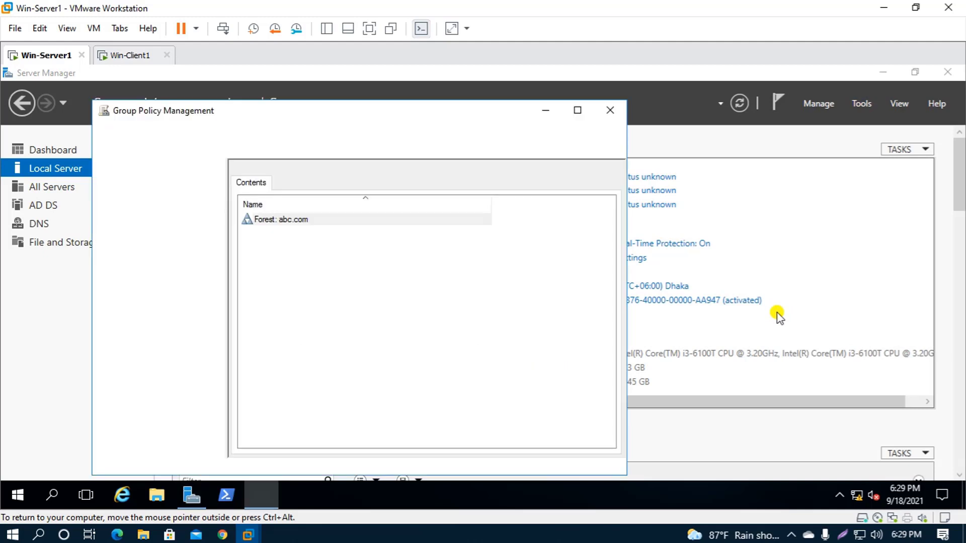
{"action": "left_click", "coordinate": [577, 109]}
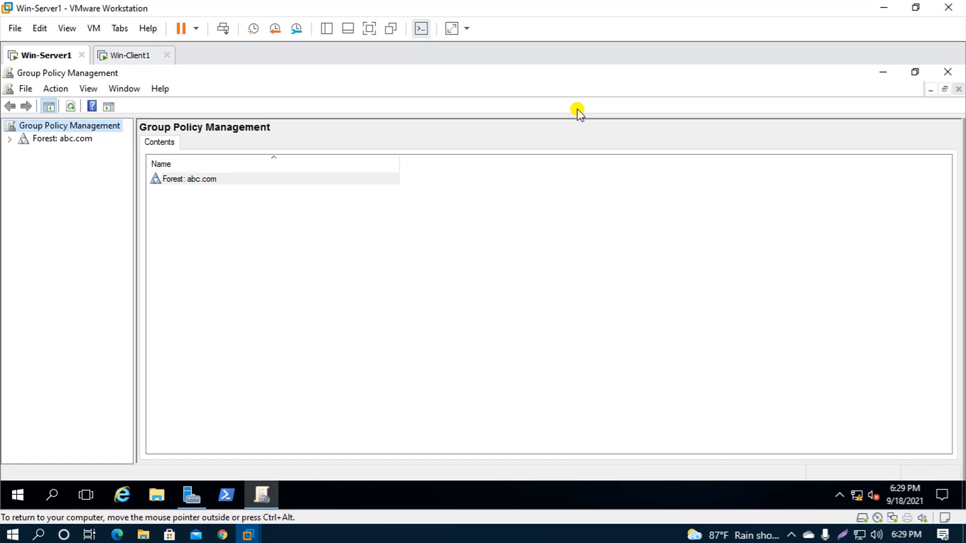
Expand the abc.com forest down to the contents of the abc.com domain and widen the tree to show full names
{"action": "left_click", "coordinate": [8, 142]}
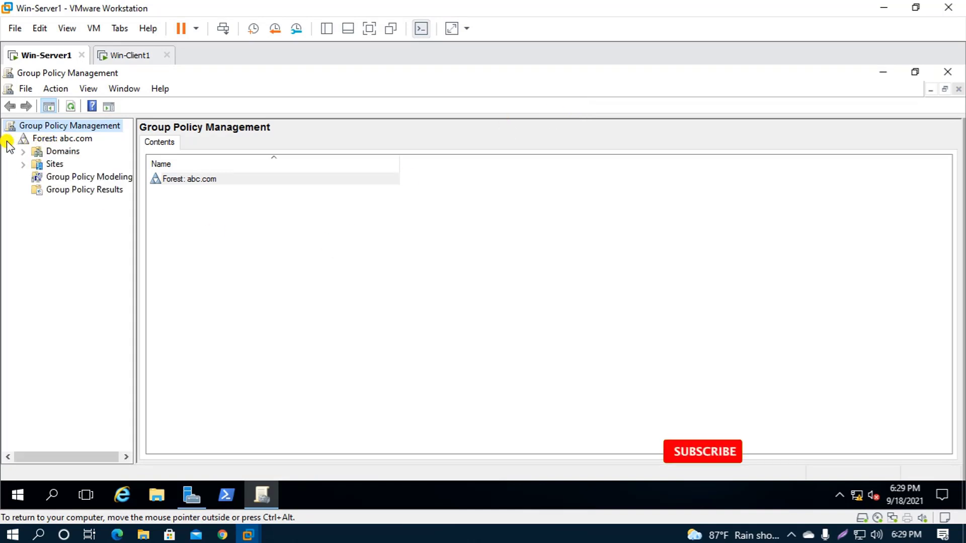
{"action": "left_click", "coordinate": [24, 151]}
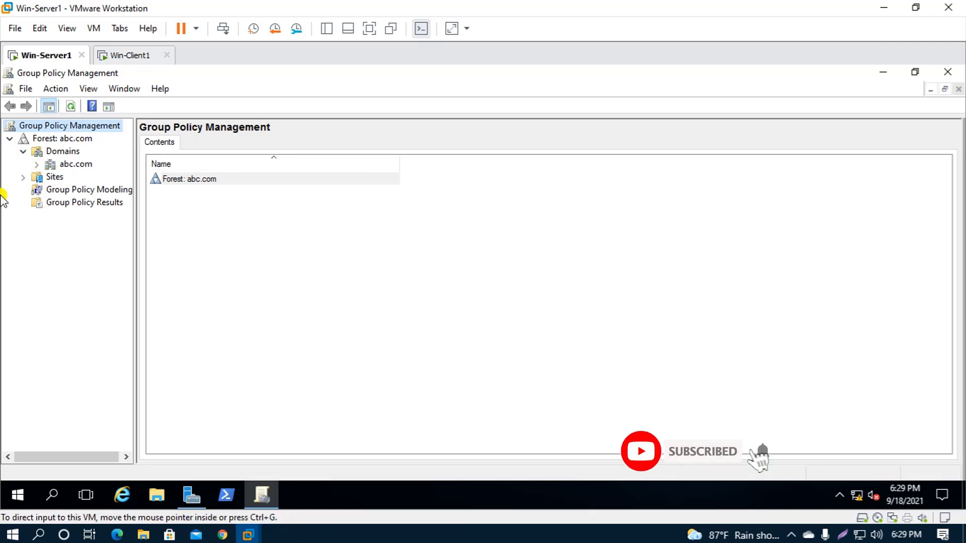
{"action": "left_click", "coordinate": [37, 164]}
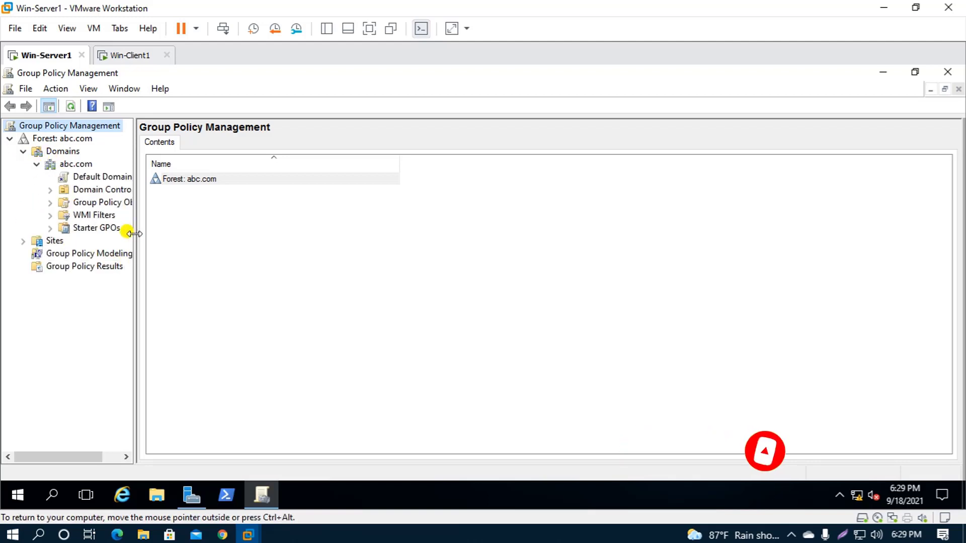
{"action": "left_click_drag", "start_coordinate": [134, 234], "coordinate": [198, 247]}
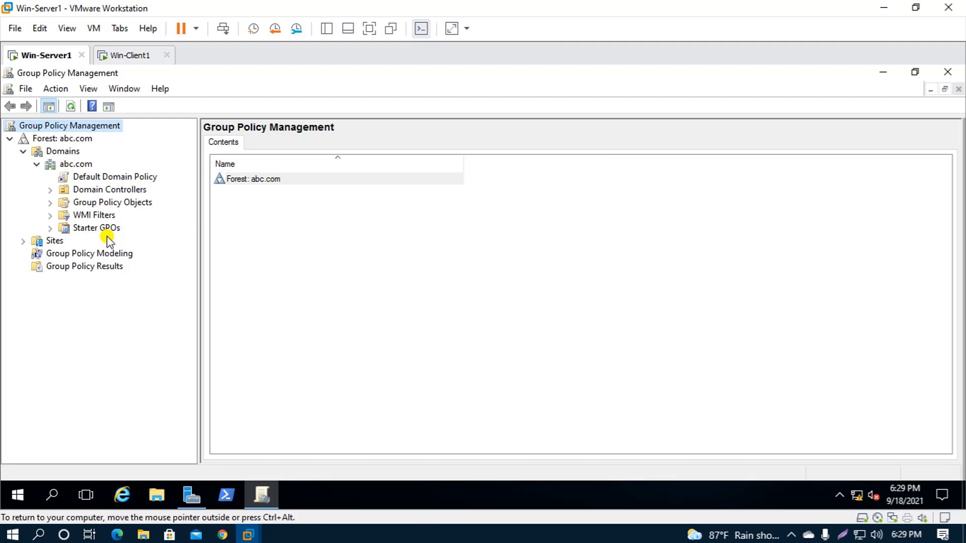
Create a GPO named "Lock The Taskbar" in the abc.com domain and link it there
{"action": "right_click", "coordinate": [93, 163]}
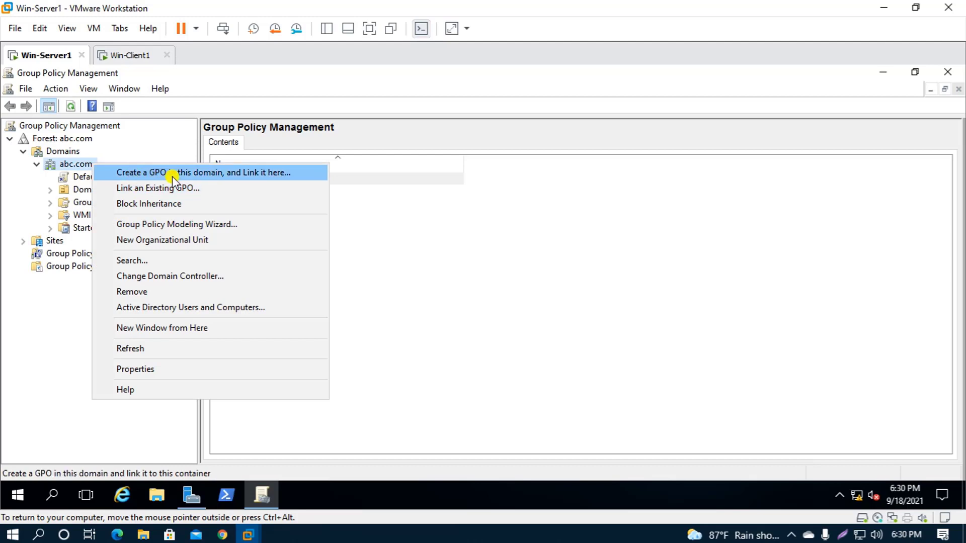
{"action": "left_click", "coordinate": [266, 173]}
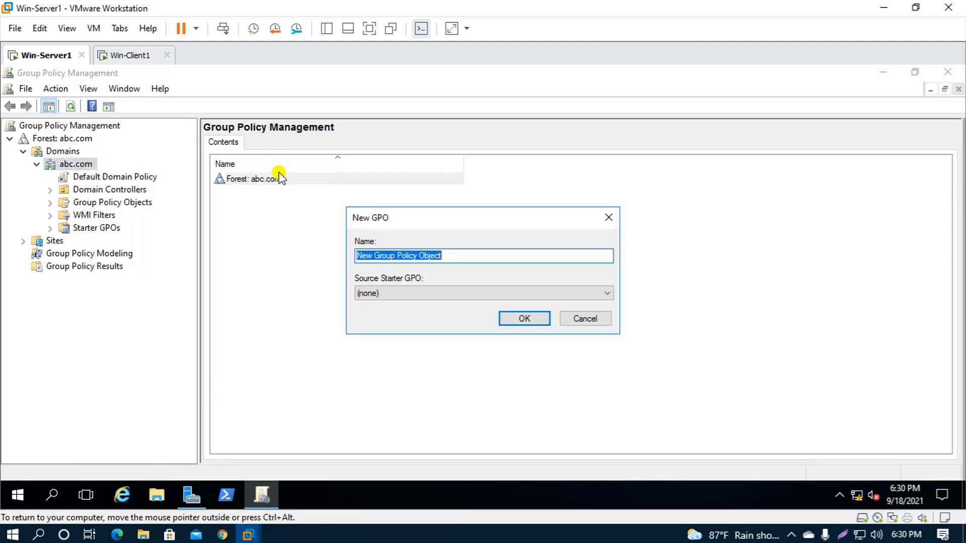
{"action": "left_click", "coordinate": [460, 256]}
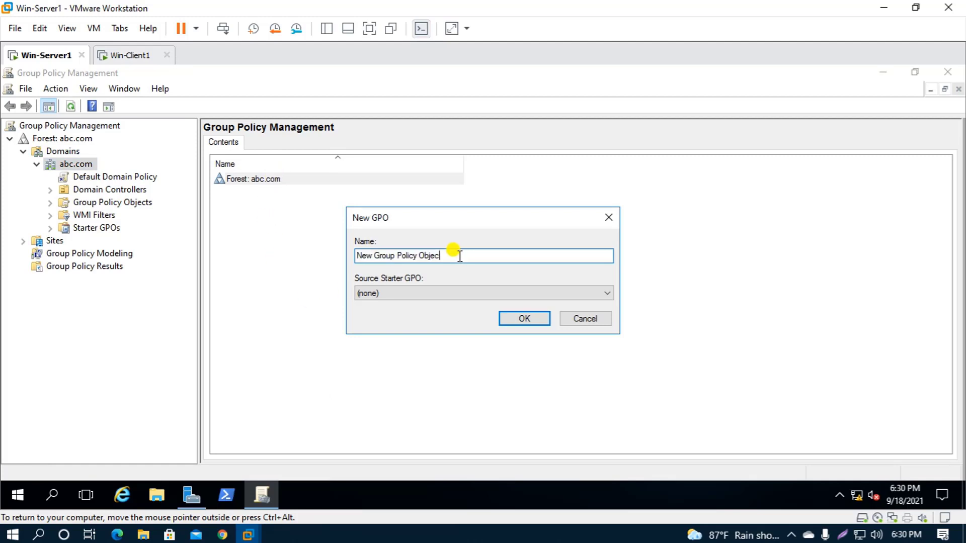
{"action": "key", "text": "BackSpace"}
{"action": "key", "text": "BackSpace"}
{"action": "key", "text": "BackSpace"}
{"action": "key", "text": "BackSpace"}
{"action": "key", "text": "BackSpace"}
{"action": "key", "text": "BackSpace"}
{"action": "key", "text": "BackSpace"}
{"action": "key", "text": "BackSpace"}
{"action": "key", "text": "BackSpace"}
{"action": "key", "text": "BackSpace"}
{"action": "key", "text": "BackSpace"}
{"action": "key", "text": "BackSpace"}
{"action": "key", "text": "BackSpace"}
{"action": "key", "text": "BackSpace"}
{"action": "key", "text": "BackSpace"}
{"action": "key", "text": "BackSpace"}
{"action": "key", "text": "BackSpace"}
{"action": "key", "text": "BackSpace"}
{"action": "key", "text": "BackSpace"}
{"action": "key", "text": "BackSpace"}
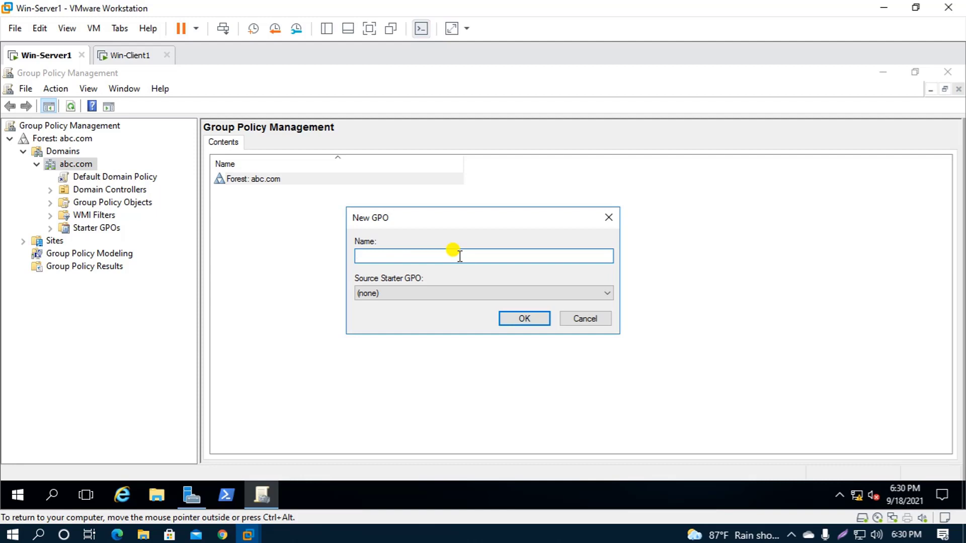
{"action": "type", "text": "Lock"}
{"action": "type", "text": " Tr"}
{"action": "type", "text": "h"}
{"action": "type", "text": "e"}
{"action": "type", "text": "P"}
{"action": "key", "text": "BackSpace"}
{"action": "type", "text": "Taskbar"}
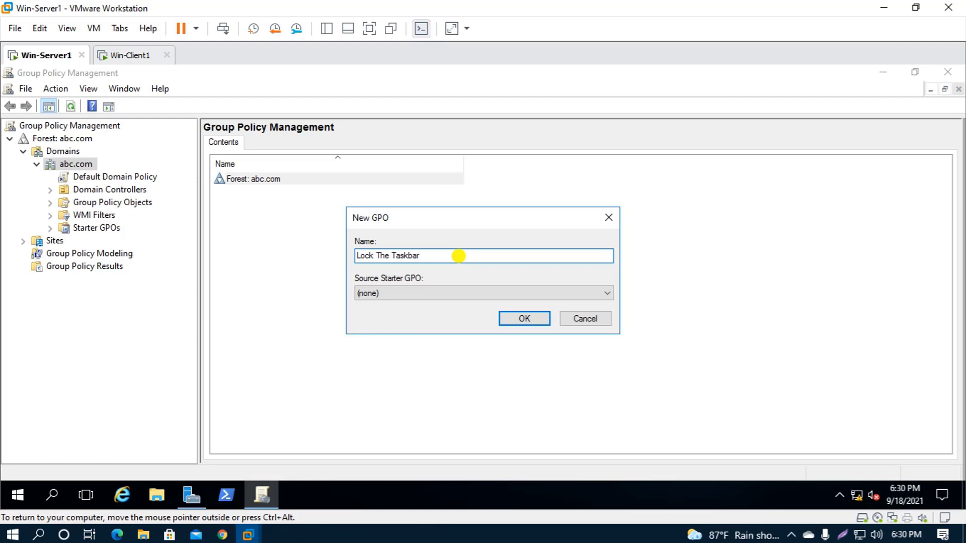
{"action": "left_click", "coordinate": [523, 318]}
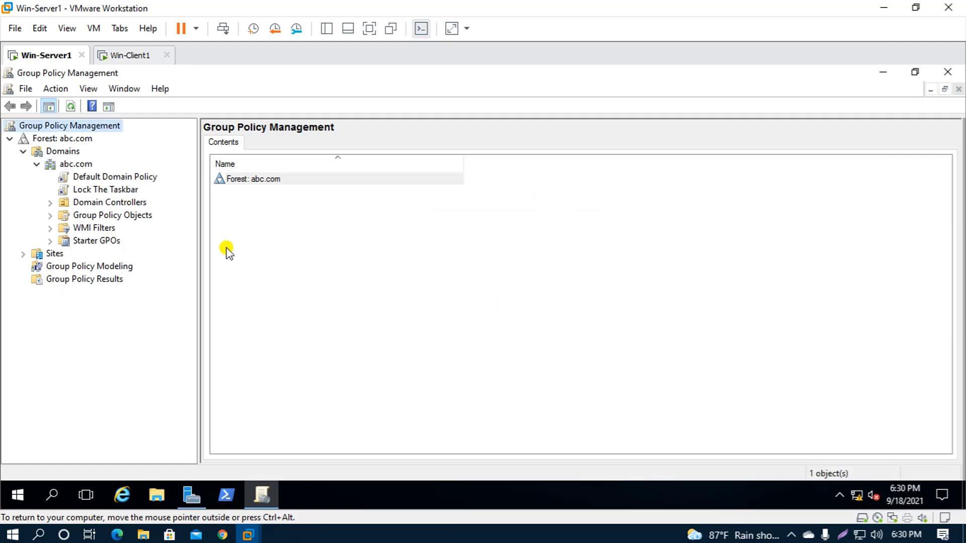
Open the Lock The Taskbar GPO for editing in the Group Policy Management Editor
{"action": "right_click", "coordinate": [135, 189]}
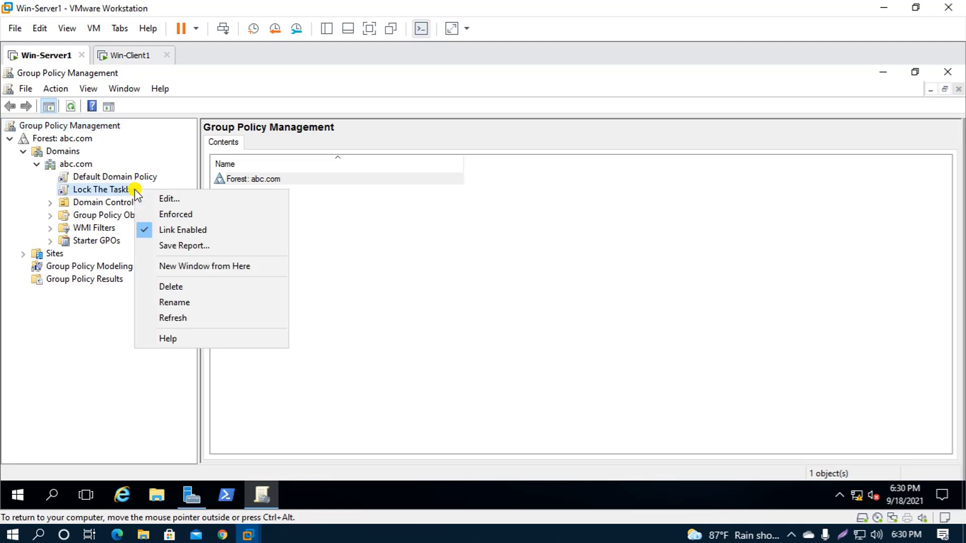
{"action": "left_click", "coordinate": [177, 198]}
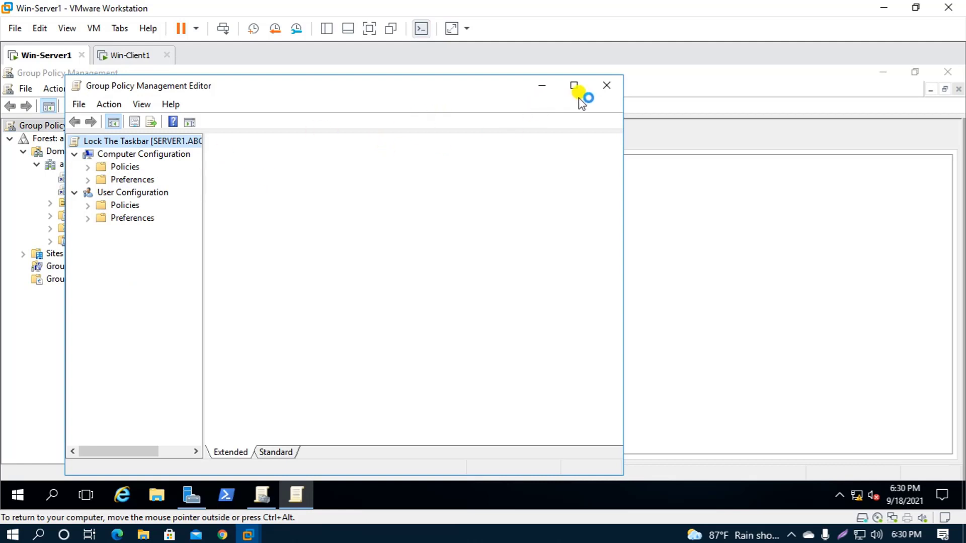
Maximize the editor and show the Start Menu and Taskbar settings under User Configuration > Policies > Administrative Templates
{"action": "left_click", "coordinate": [573, 85]}
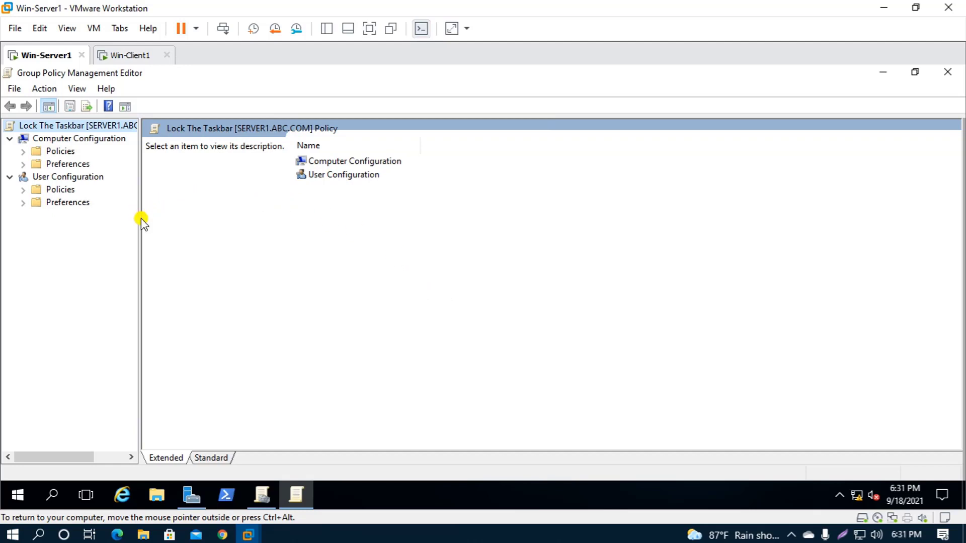
{"action": "left_click_drag", "start_coordinate": [136, 213], "coordinate": [170, 211]}
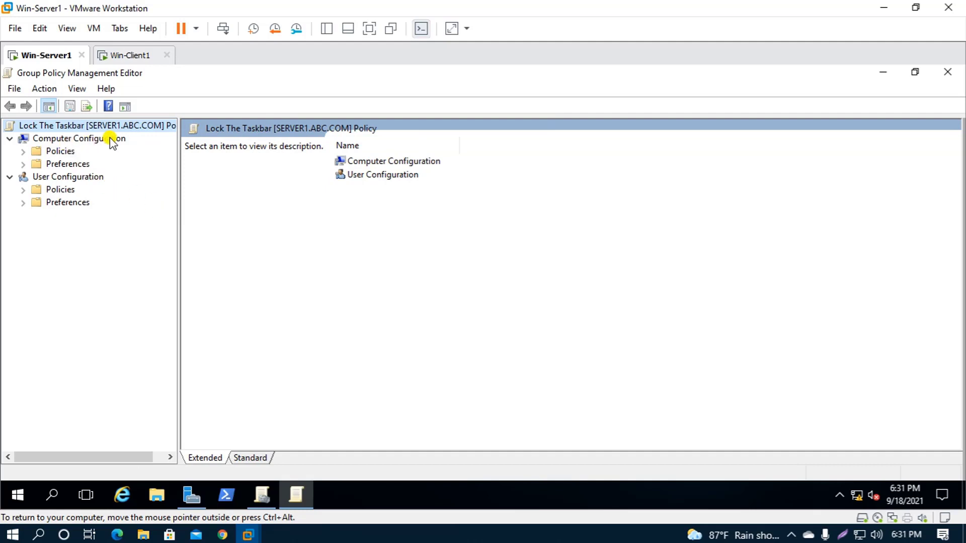
{"action": "left_click", "coordinate": [23, 189]}
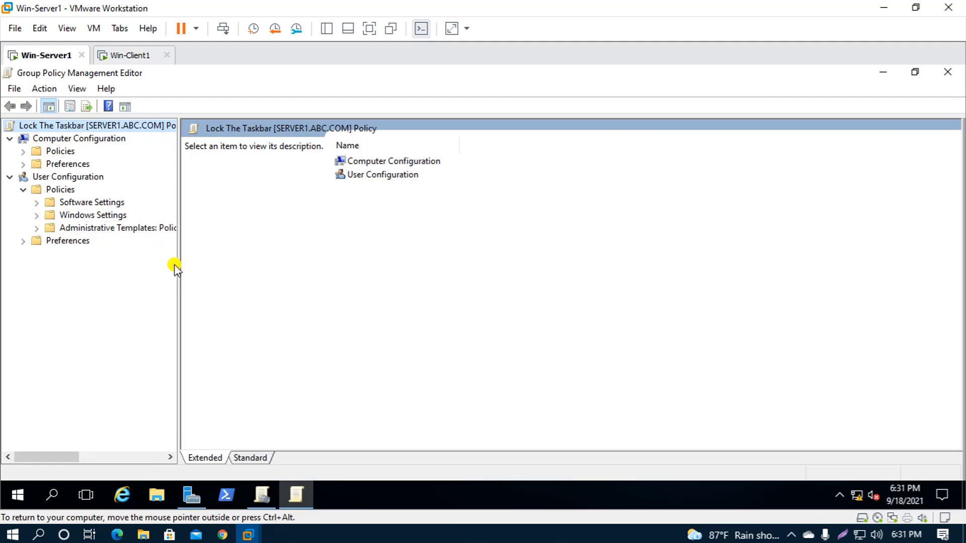
{"action": "left_click_drag", "start_coordinate": [176, 267], "coordinate": [225, 274]}
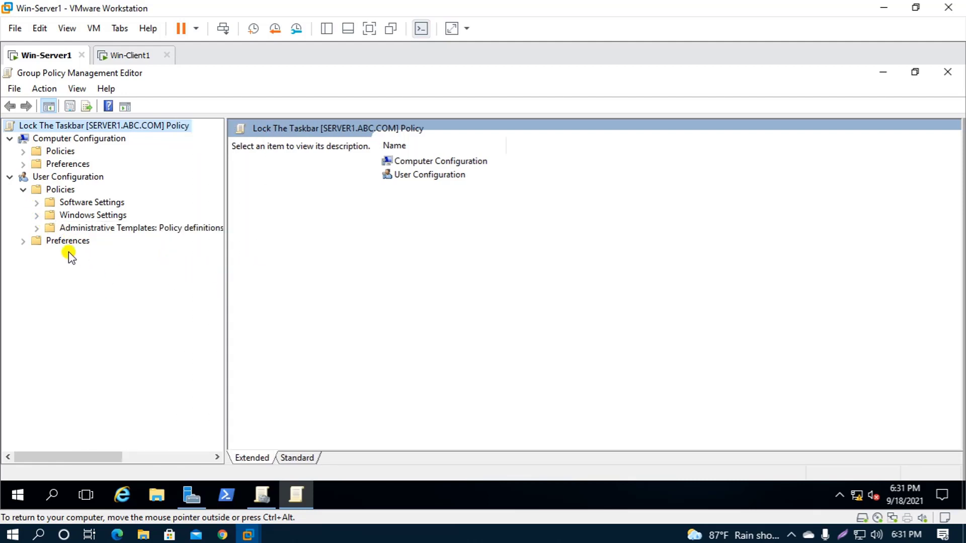
{"action": "left_click", "coordinate": [37, 228]}
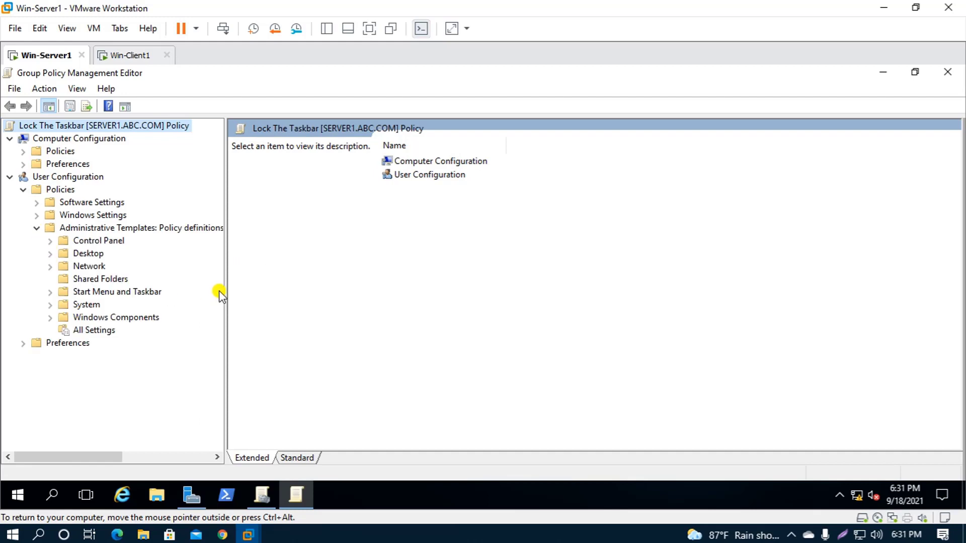
{"action": "left_click_drag", "start_coordinate": [228, 290], "coordinate": [273, 297]}
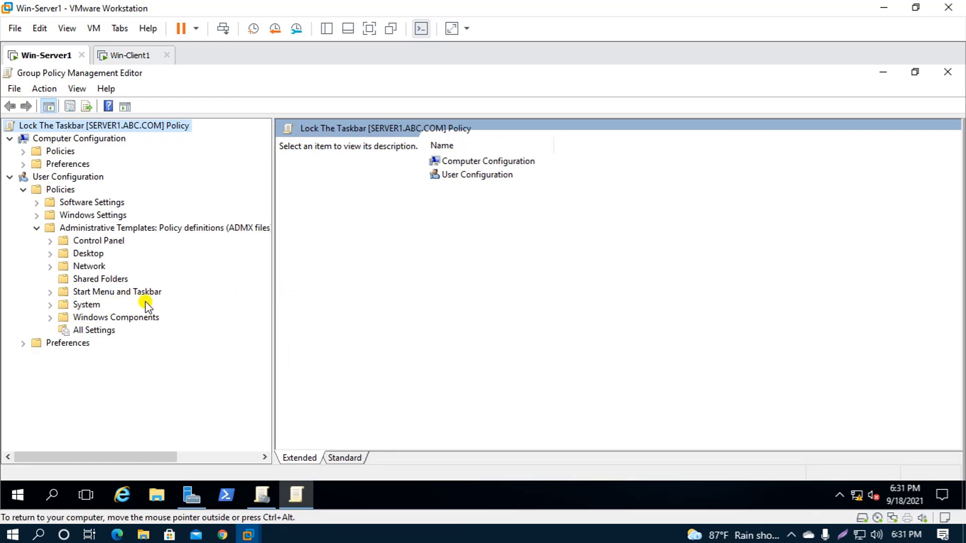
{"action": "left_click", "coordinate": [50, 294]}
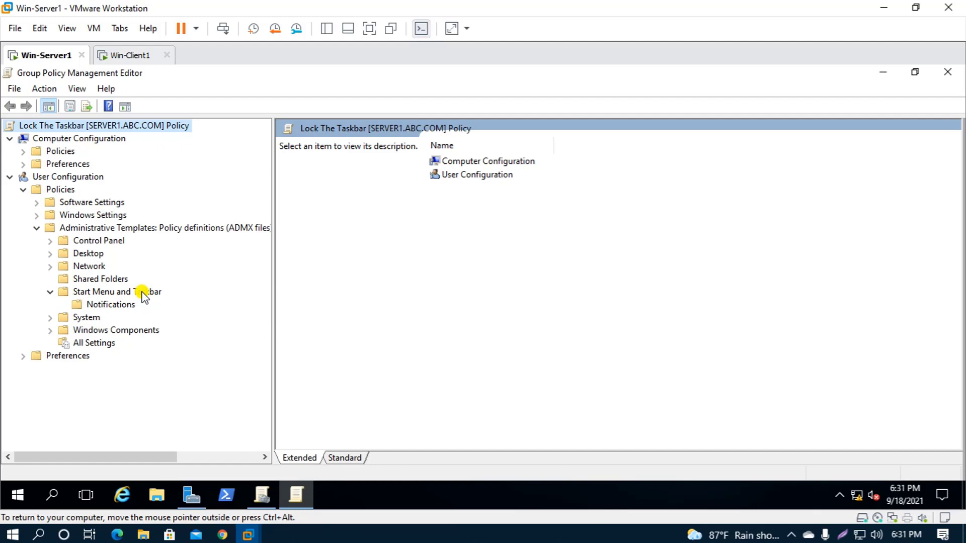
{"action": "double_click", "coordinate": [142, 292]}
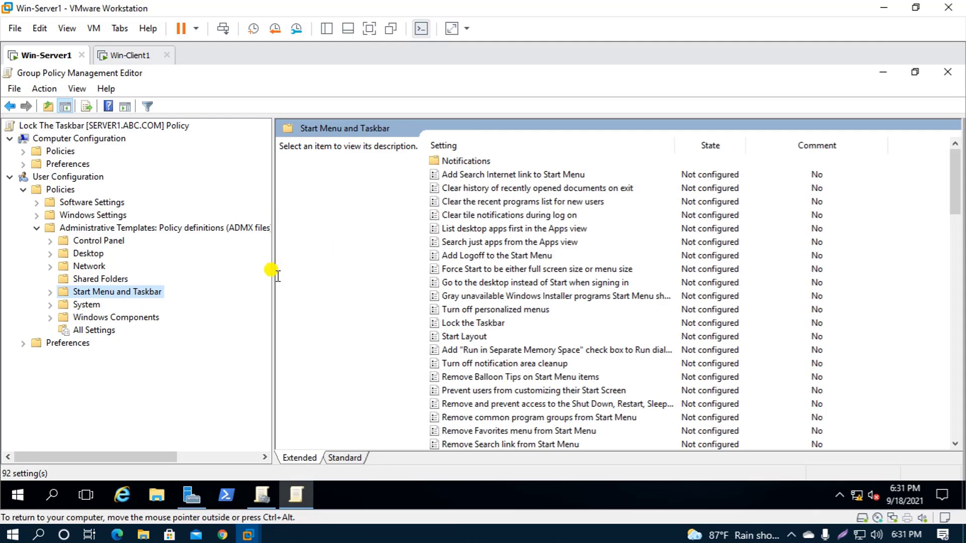
{"action": "left_click_drag", "start_coordinate": [273, 271], "coordinate": [171, 274]}
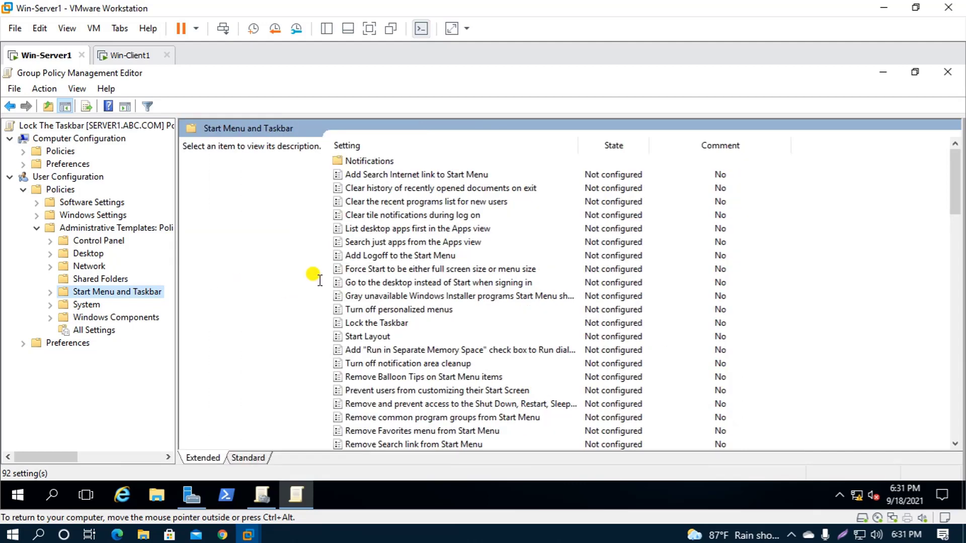
Set the Lock the Taskbar policy setting to Enabled and apply it
{"action": "scroll", "coordinate": [467, 296], "scroll_direction": "down", "scroll_amount": 1}
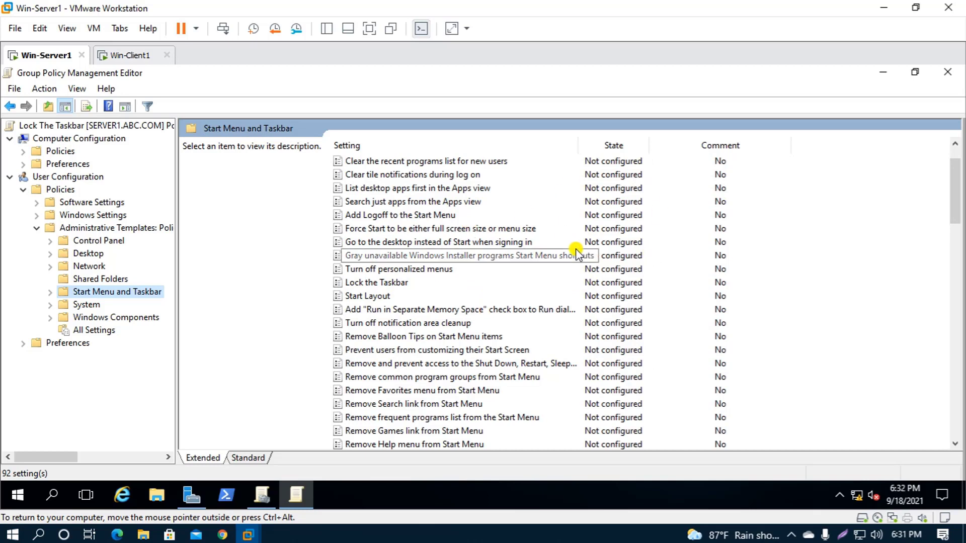
{"action": "right_click", "coordinate": [584, 283]}
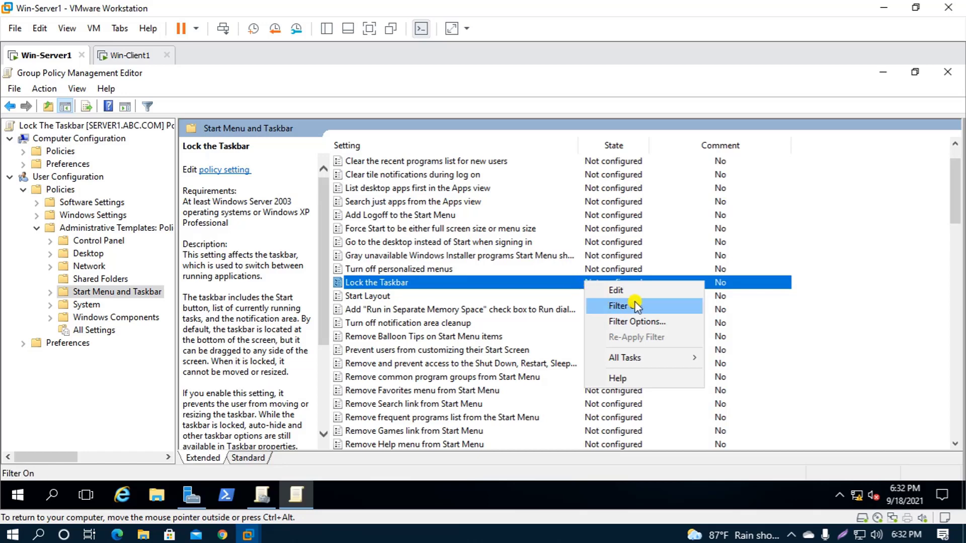
{"action": "left_click", "coordinate": [623, 290]}
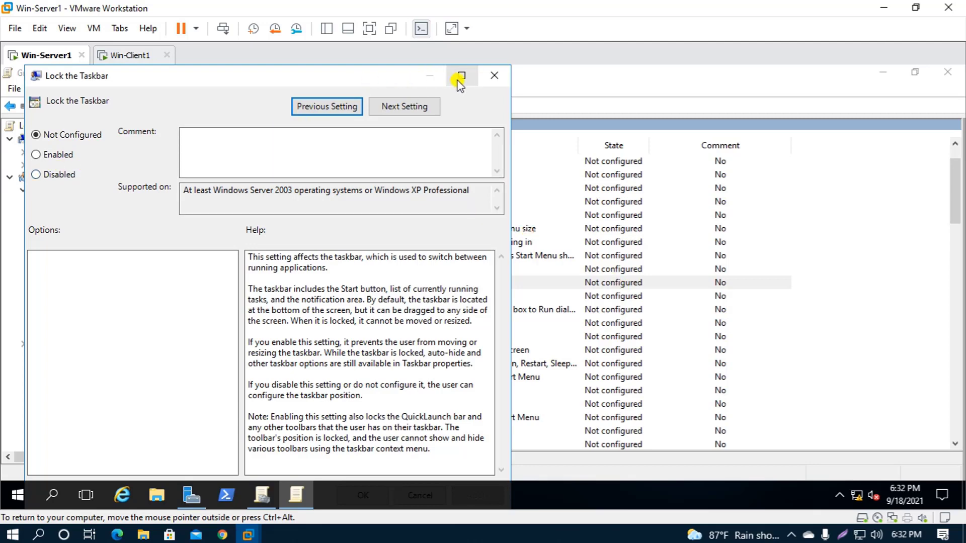
{"action": "left_click", "coordinate": [461, 76]}
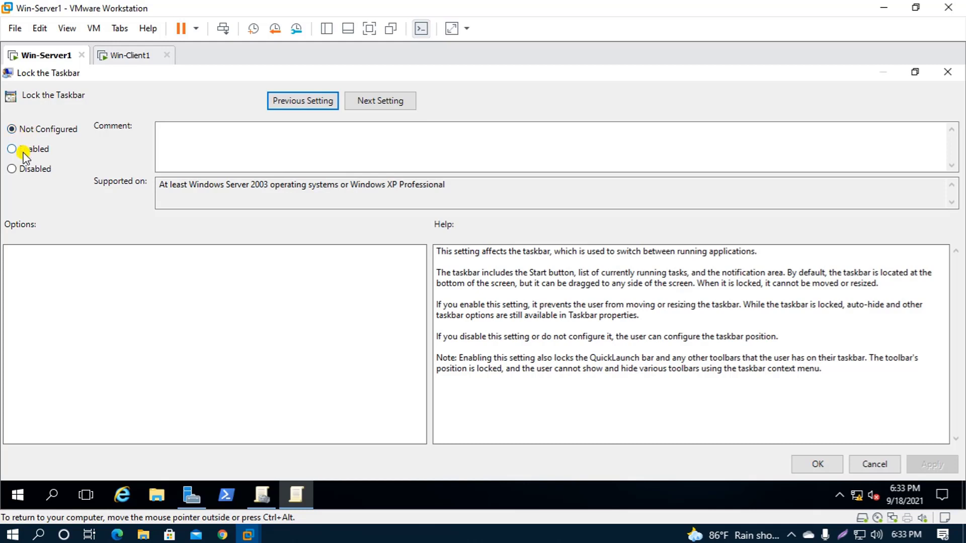
{"action": "left_click", "coordinate": [14, 149]}
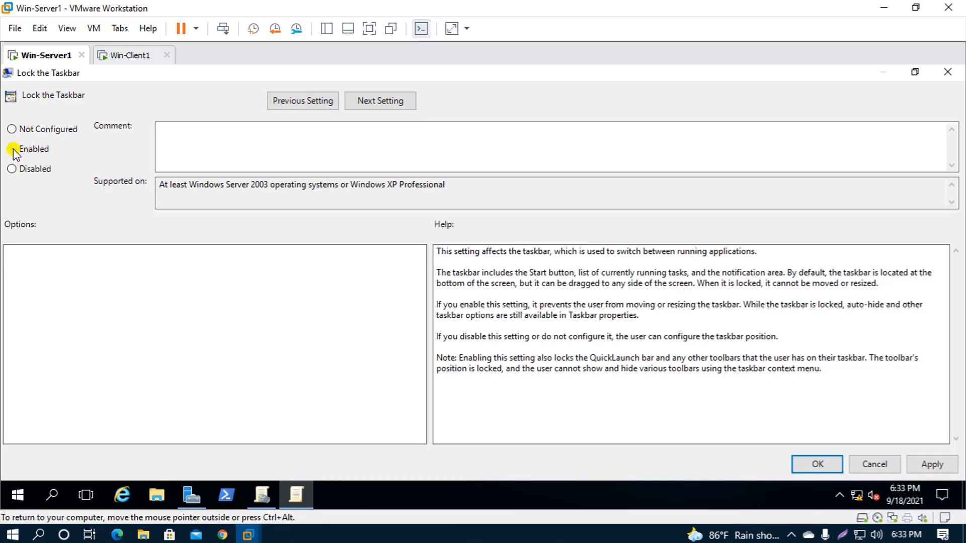
{"action": "left_click", "coordinate": [932, 463]}
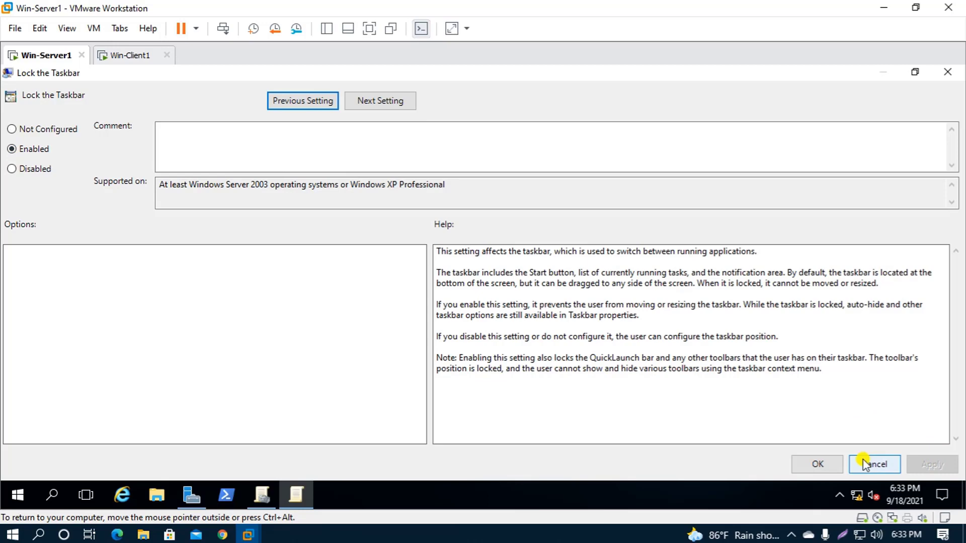
{"action": "left_click", "coordinate": [817, 464]}
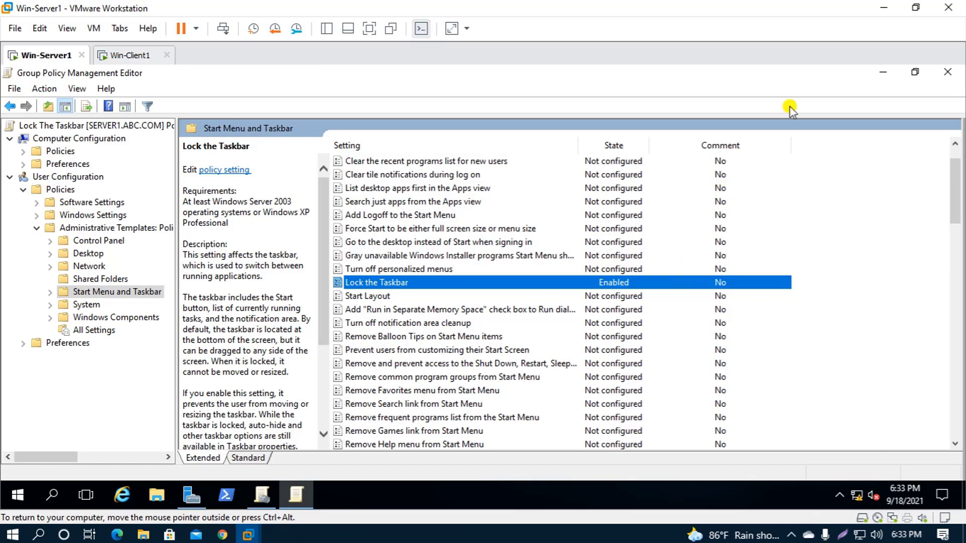
Close the Group Policy Management Editor and Group Policy Management, and minimize Server Manager to reveal the desktop
{"action": "left_click", "coordinate": [952, 75]}
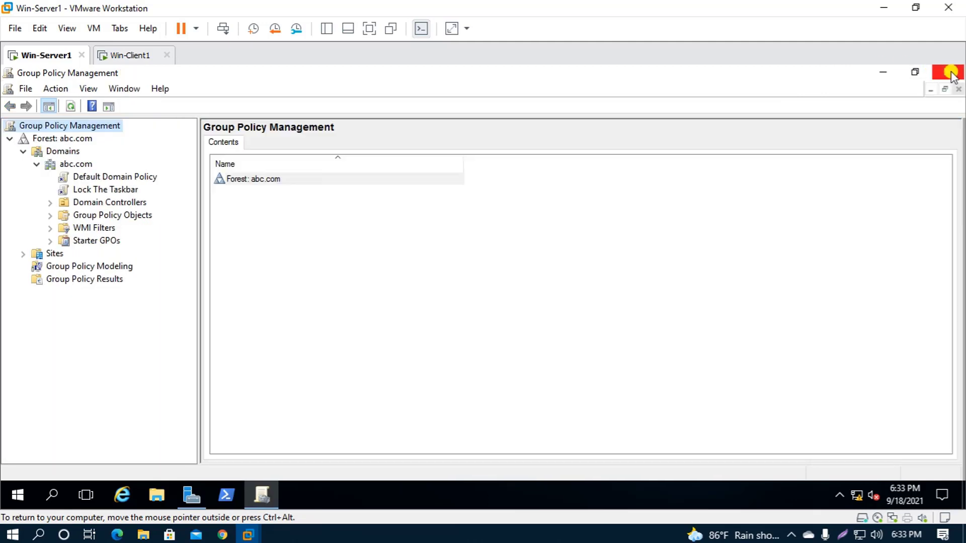
{"action": "left_click", "coordinate": [950, 74]}
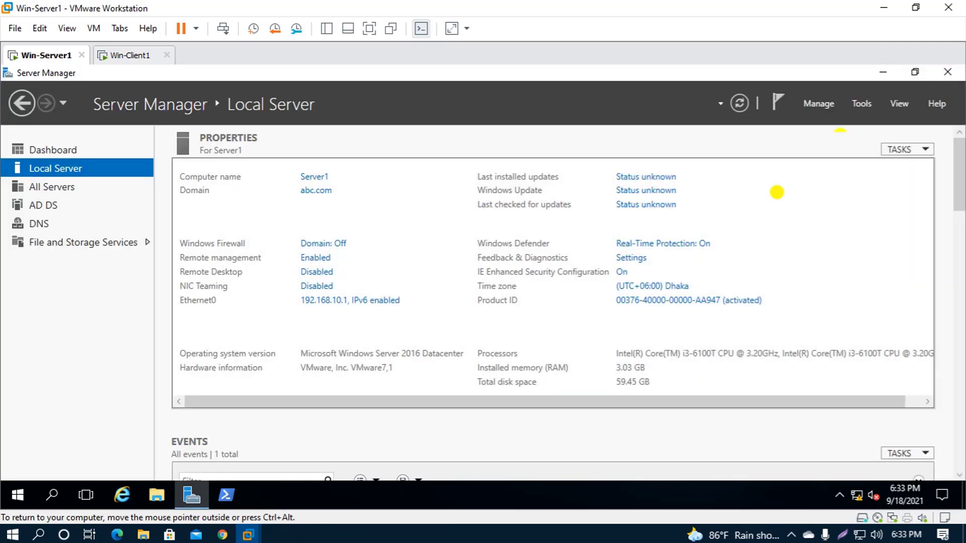
{"action": "left_click", "coordinate": [881, 72]}
{"action": "right_click", "coordinate": [245, 153]}
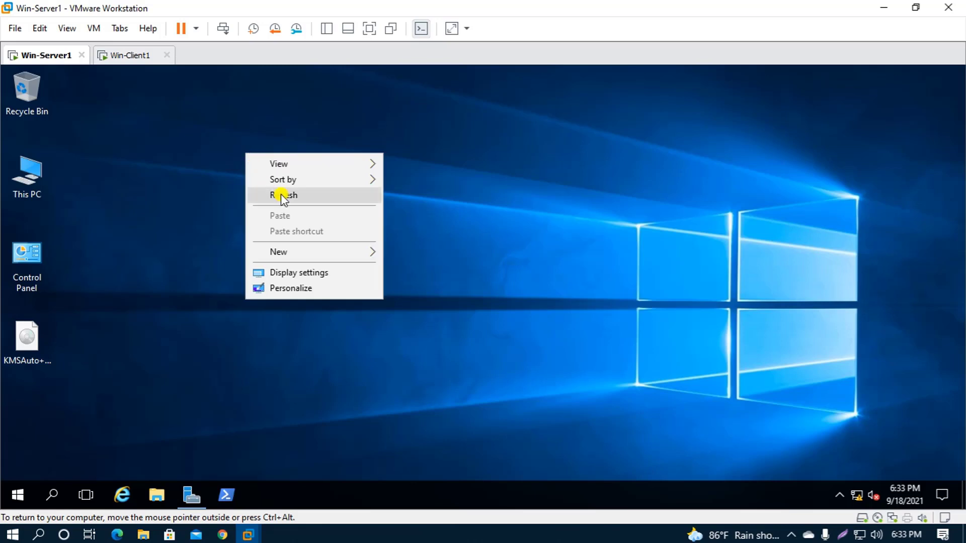
{"action": "left_click", "coordinate": [282, 194]}
{"action": "right_click", "coordinate": [256, 157]}
{"action": "left_click", "coordinate": [299, 199]}
{"action": "right_click", "coordinate": [277, 171]}
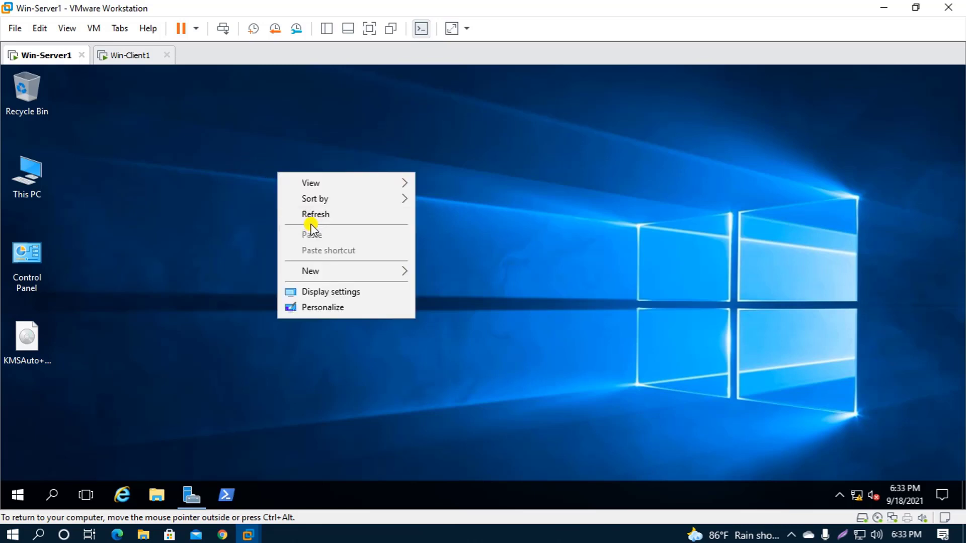
{"action": "left_click", "coordinate": [316, 209]}
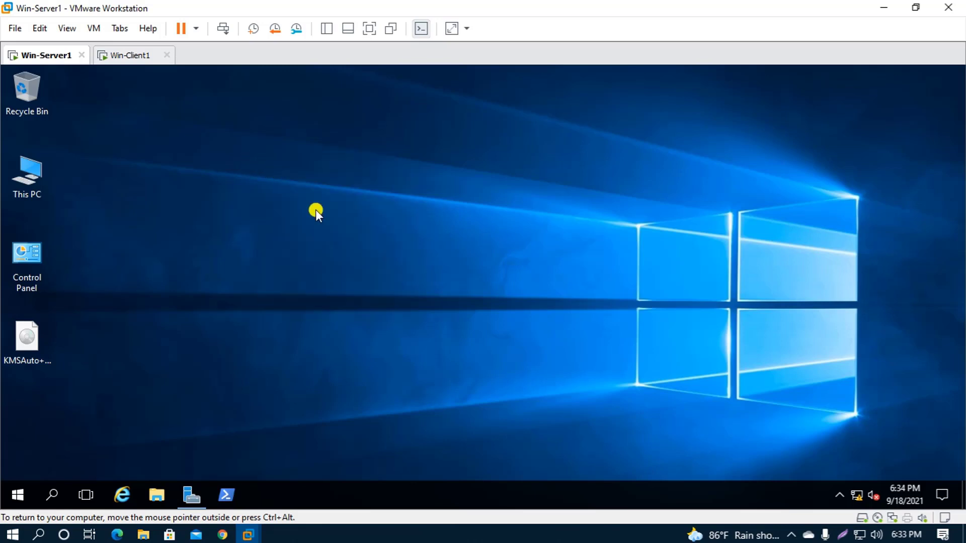
Open Windows PowerShell on the server and set its console font to size 16 with bold fonts
{"action": "left_click", "coordinate": [226, 493]}
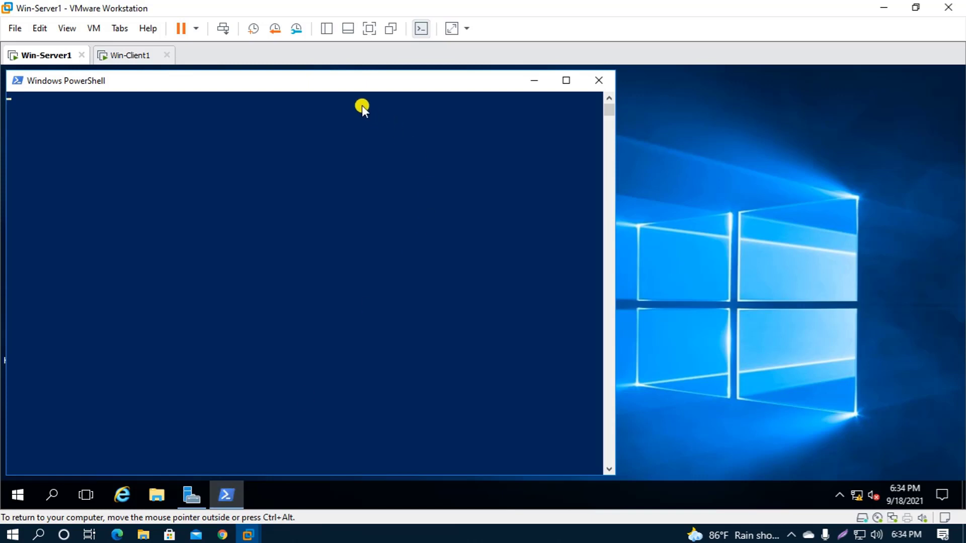
{"action": "left_click_drag", "start_coordinate": [345, 81], "coordinate": [471, 81]}
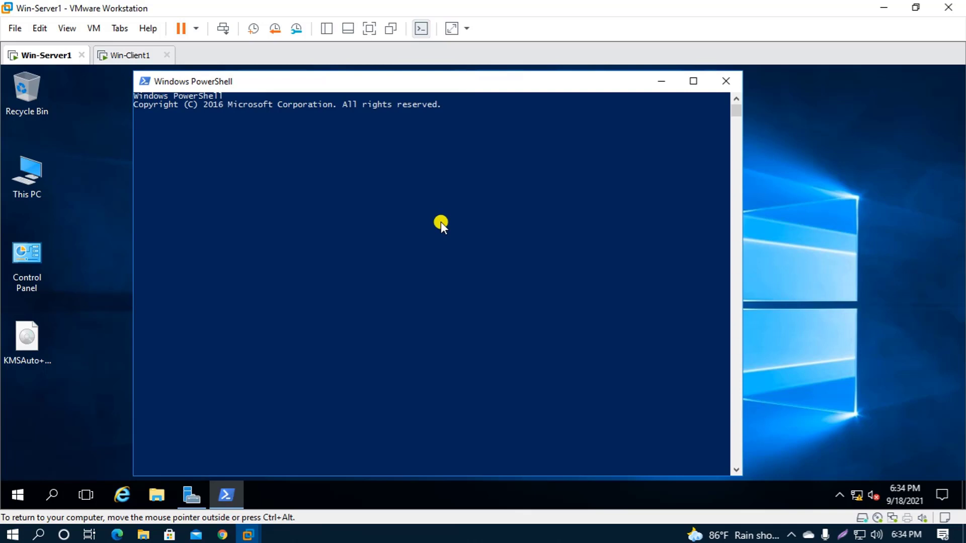
{"action": "right_click", "coordinate": [297, 83]}
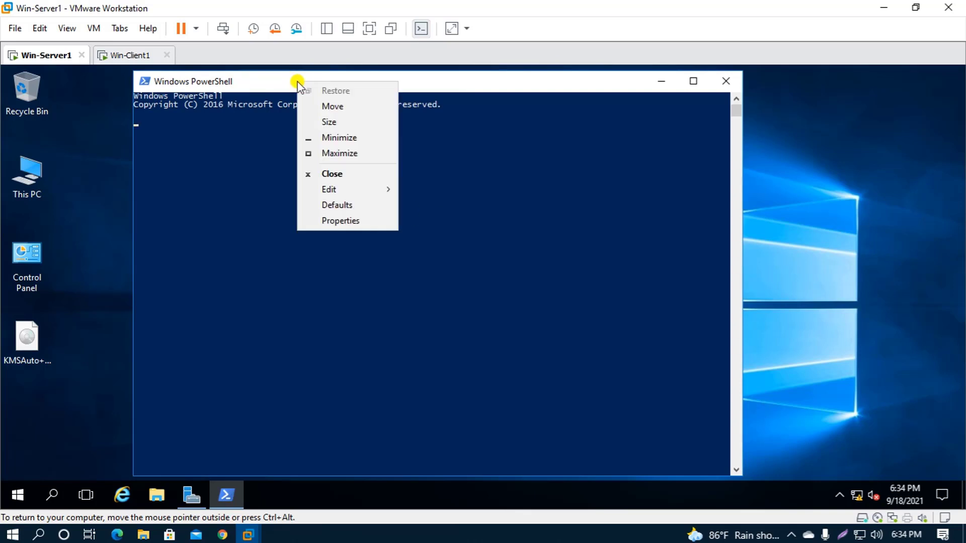
{"action": "left_click", "coordinate": [344, 222]}
{"action": "left_click", "coordinate": [203, 119]}
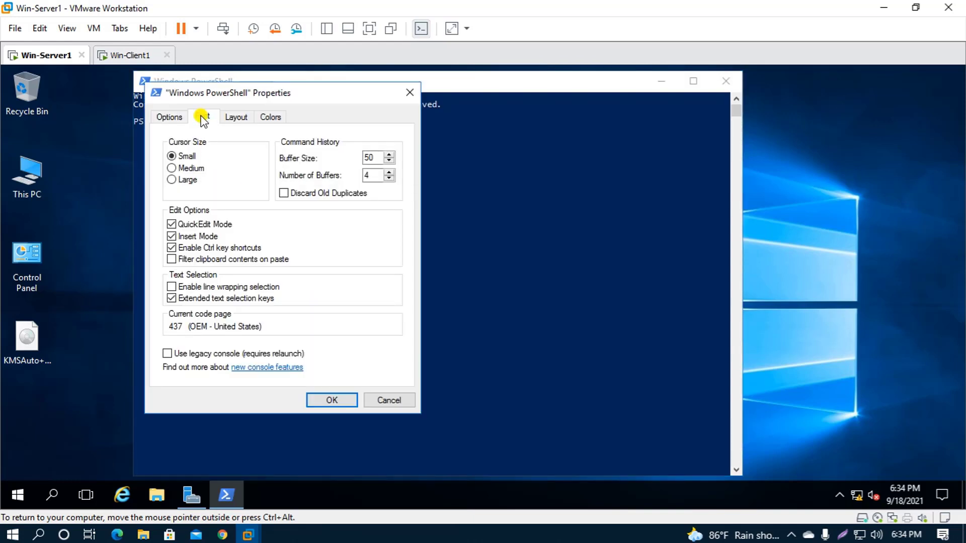
{"action": "left_click", "coordinate": [172, 184]}
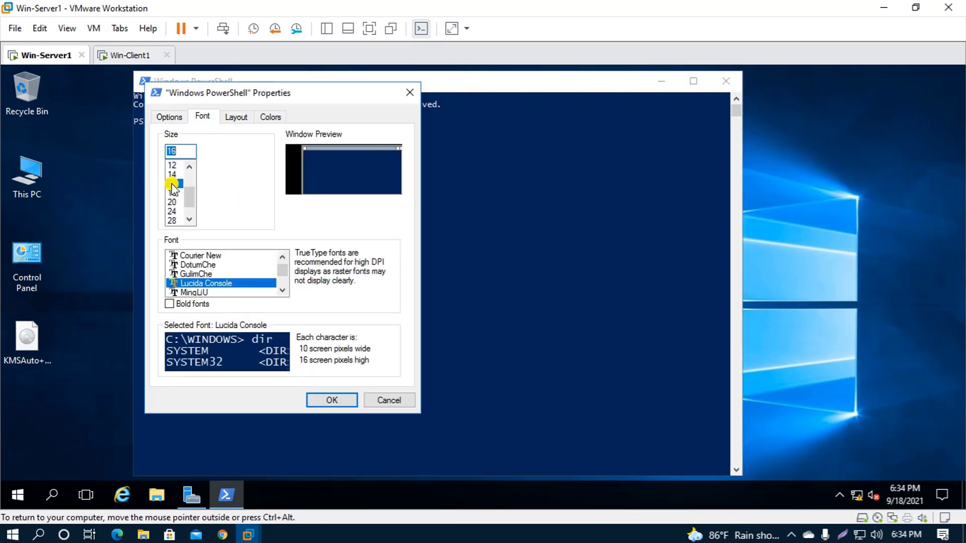
{"action": "left_click", "coordinate": [169, 303]}
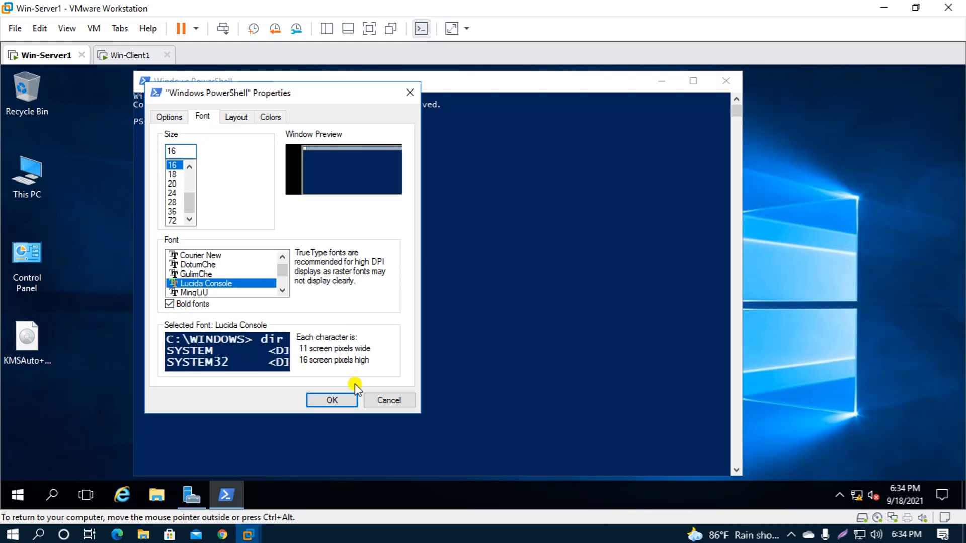
{"action": "left_click", "coordinate": [332, 400]}
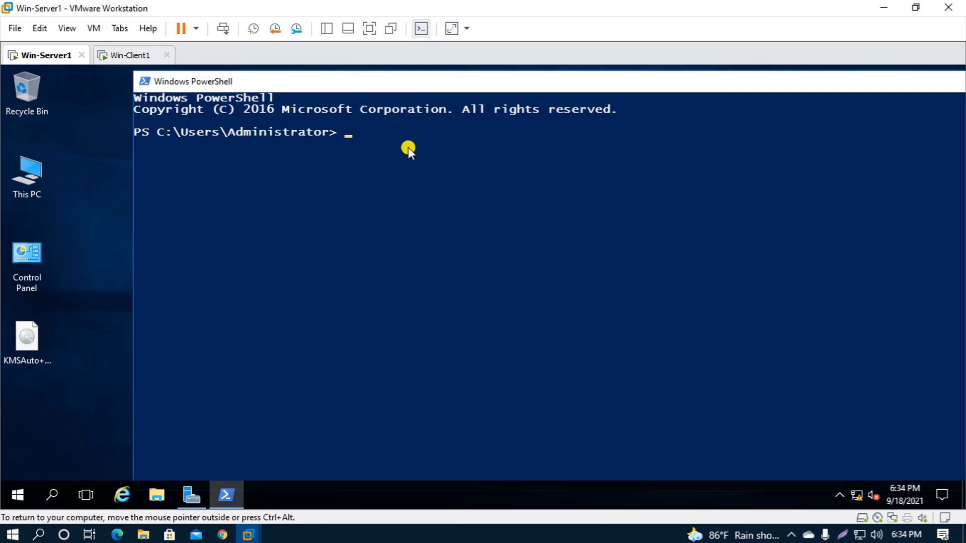
Force a Group Policy update on the server with gpupdate /force
{"action": "type", "text": "gpupdate /force"}
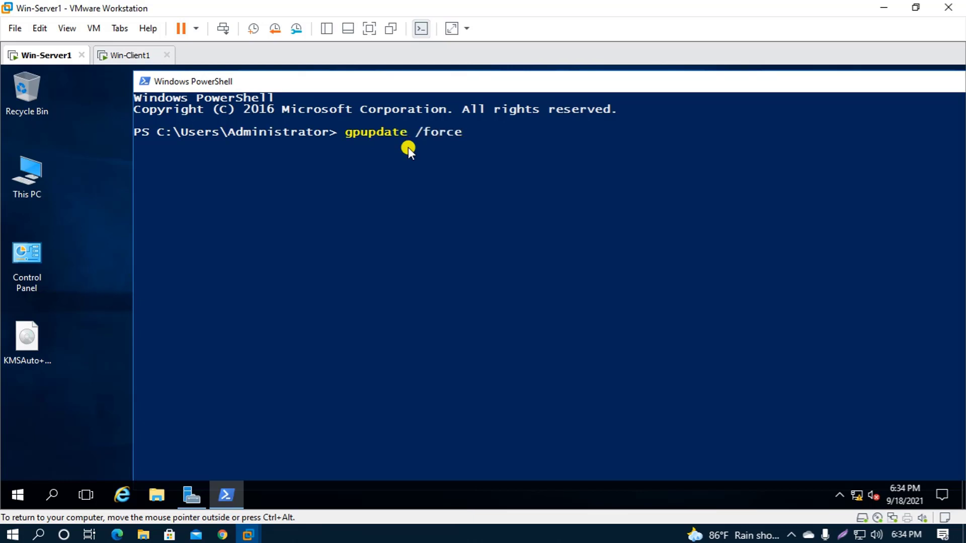
{"action": "key", "text": "Return"}
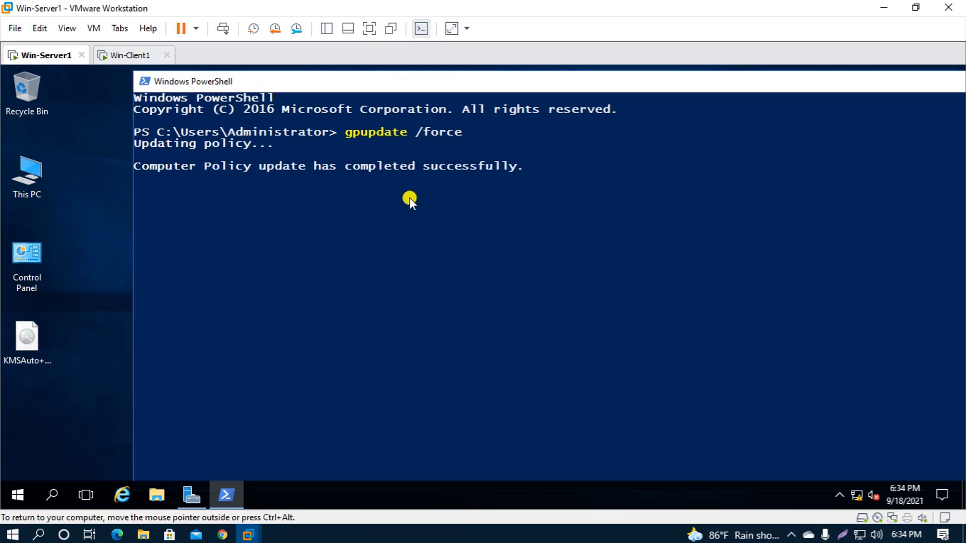
Switch to the Win-Client1 virtual machine and close its Taskbar settings window
{"action": "left_click", "coordinate": [132, 56]}
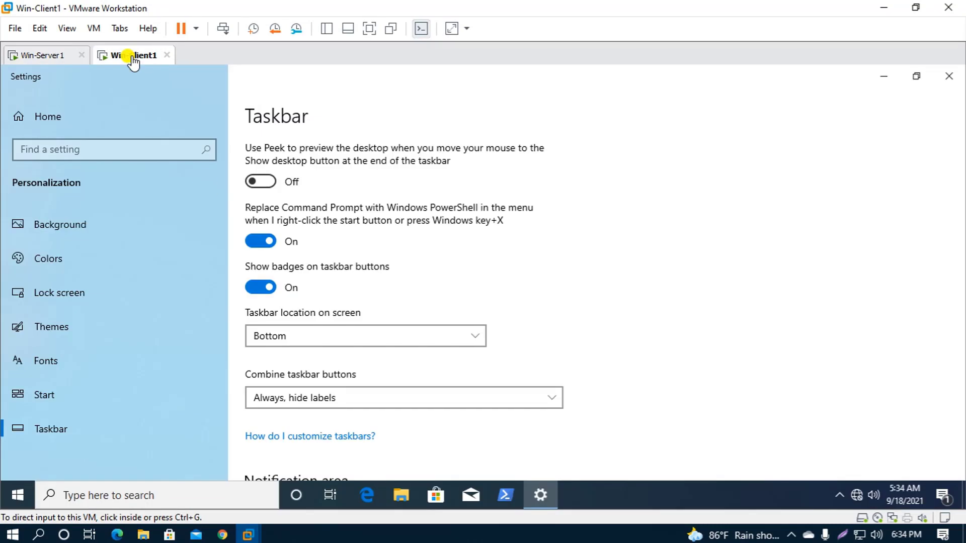
{"action": "left_click", "coordinate": [949, 75]}
{"action": "right_click", "coordinate": [332, 155]}
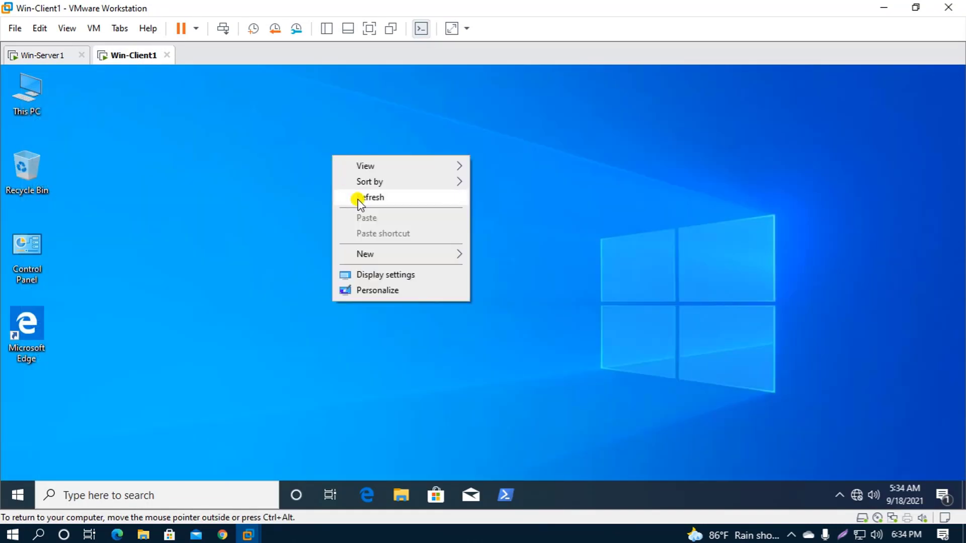
{"action": "left_click", "coordinate": [354, 199]}
{"action": "right_click", "coordinate": [342, 175]}
{"action": "left_click", "coordinate": [386, 217]}
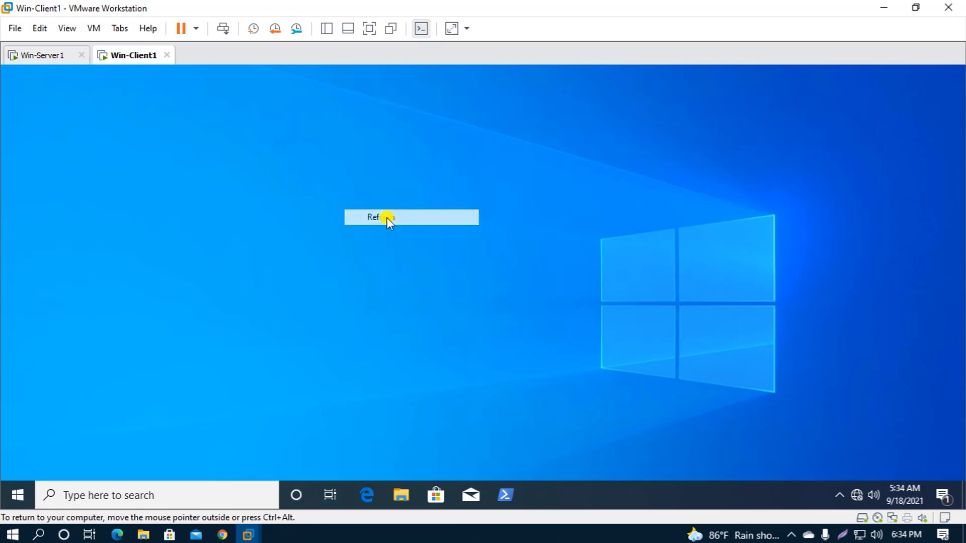
{"action": "right_click", "coordinate": [333, 172]}
{"action": "left_click", "coordinate": [376, 214]}
{"action": "right_click", "coordinate": [349, 187]}
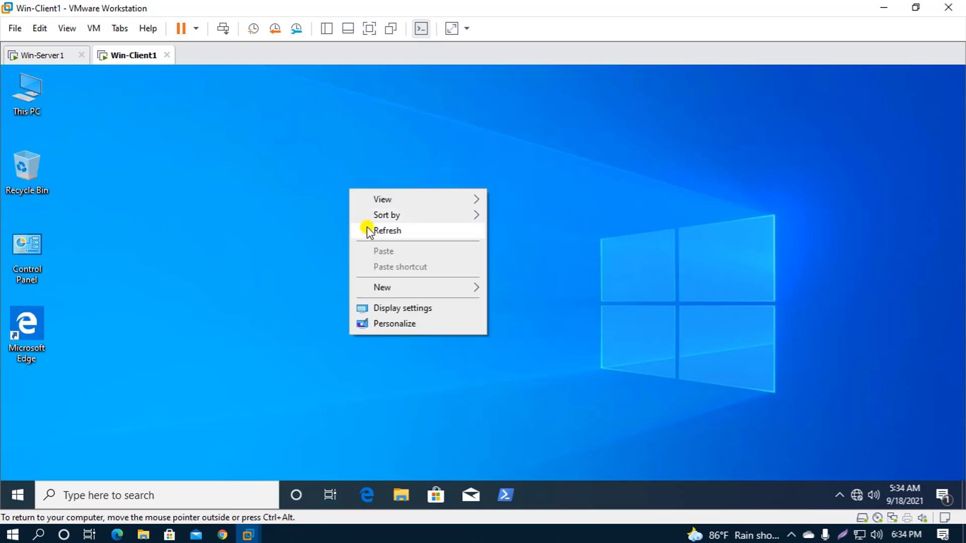
{"action": "left_click", "coordinate": [366, 227]}
{"action": "right_click", "coordinate": [341, 191]}
{"action": "left_click", "coordinate": [380, 234]}
{"action": "right_click", "coordinate": [354, 193]}
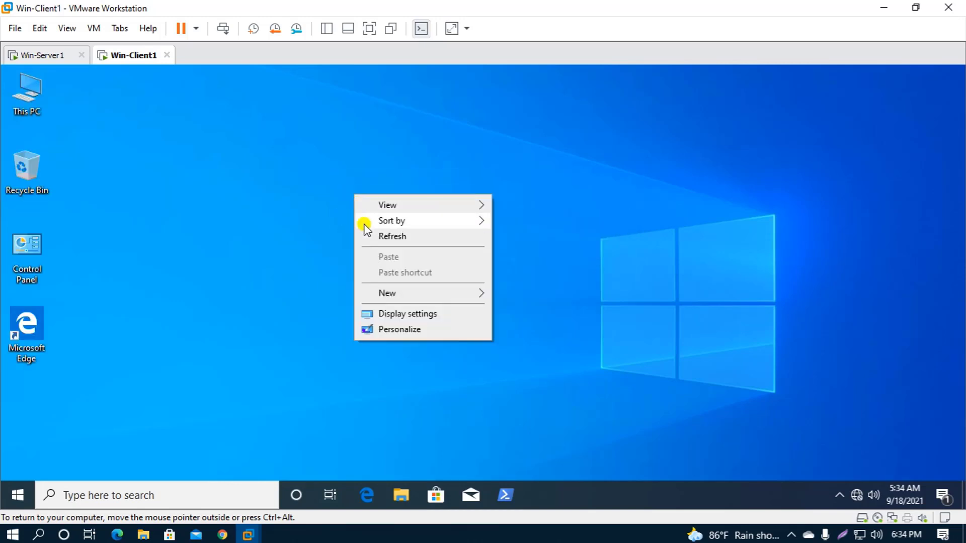
{"action": "left_click", "coordinate": [369, 234]}
{"action": "right_click", "coordinate": [345, 191]}
{"action": "left_click", "coordinate": [367, 235]}
{"action": "right_click", "coordinate": [343, 211]}
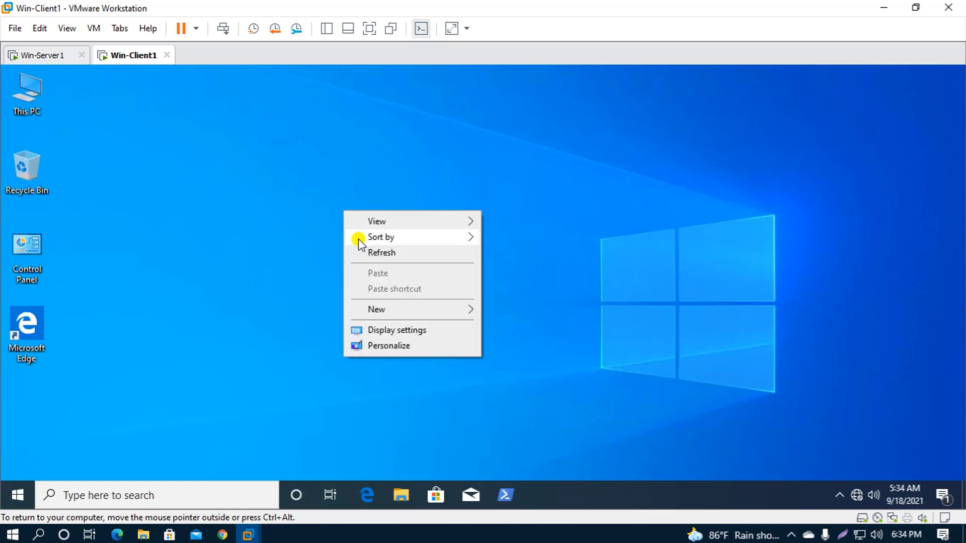
{"action": "left_click", "coordinate": [371, 252]}
{"action": "right_click", "coordinate": [343, 218]}
{"action": "left_click", "coordinate": [376, 260]}
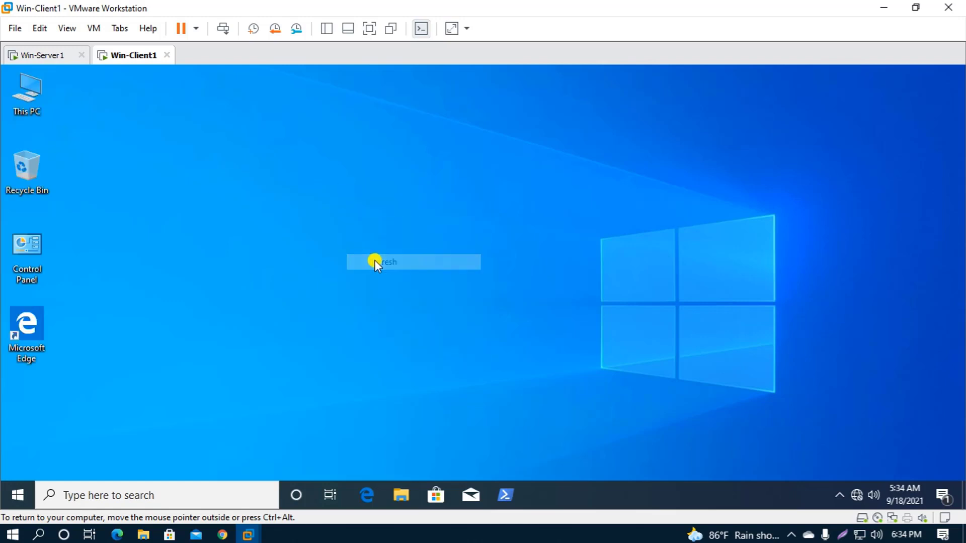
Open Windows PowerShell on Win-Client1 and set its console font to size 18 with bold fonts
{"action": "left_click", "coordinate": [515, 491]}
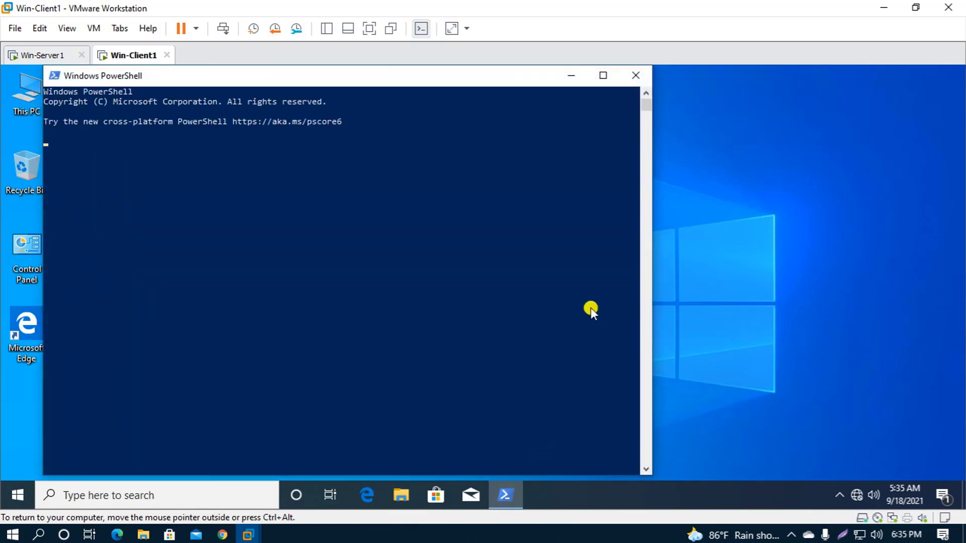
{"action": "right_click", "coordinate": [229, 76]}
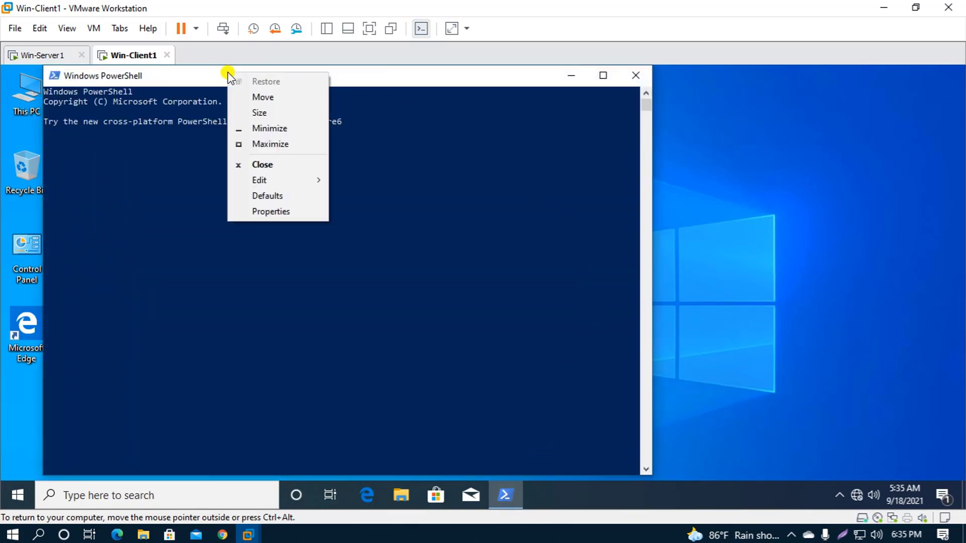
{"action": "left_click", "coordinate": [259, 211]}
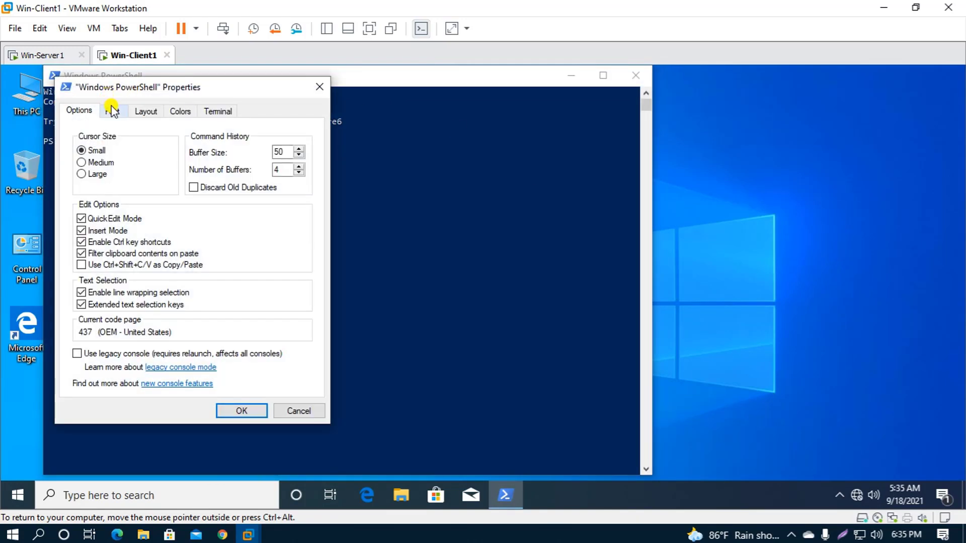
{"action": "left_click", "coordinate": [112, 111]}
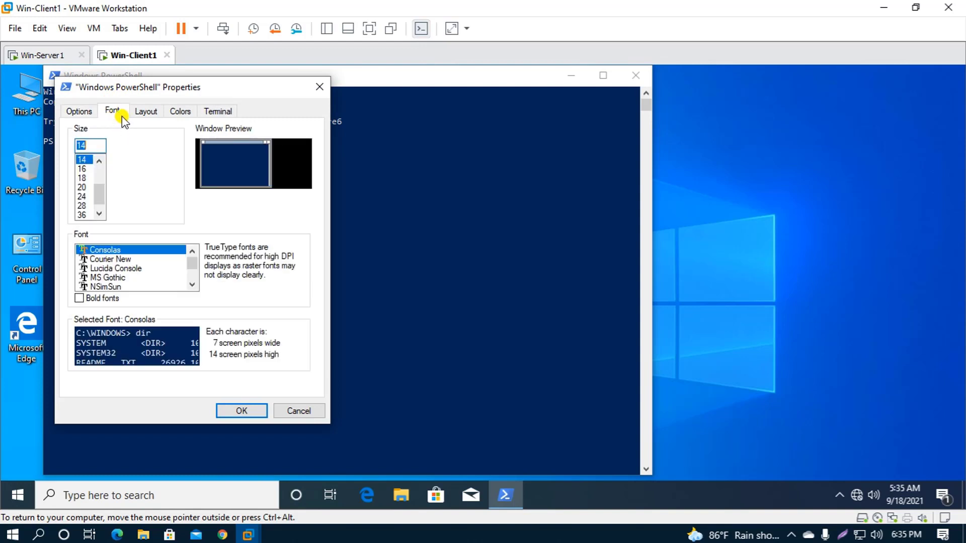
{"action": "left_click", "coordinate": [83, 177]}
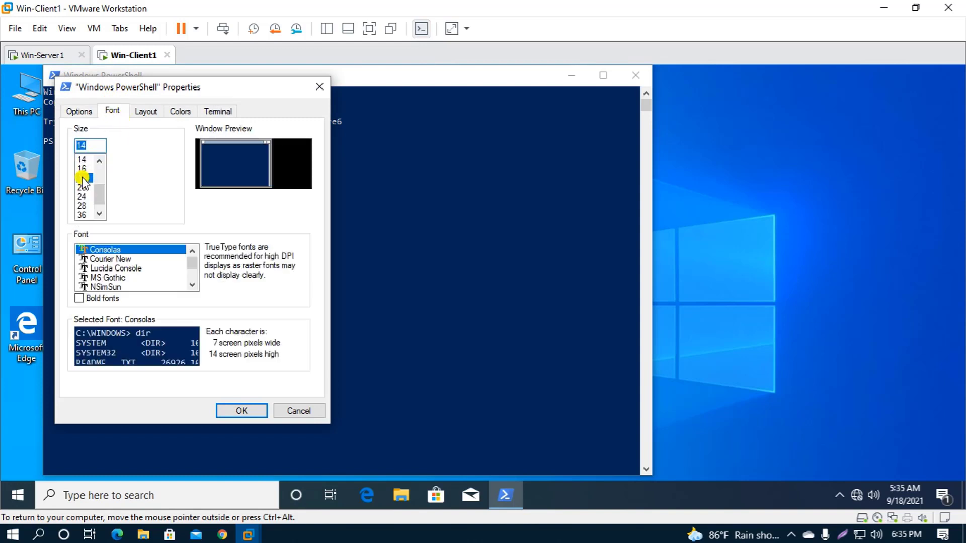
{"action": "left_click", "coordinate": [80, 299]}
{"action": "left_click", "coordinate": [243, 412]}
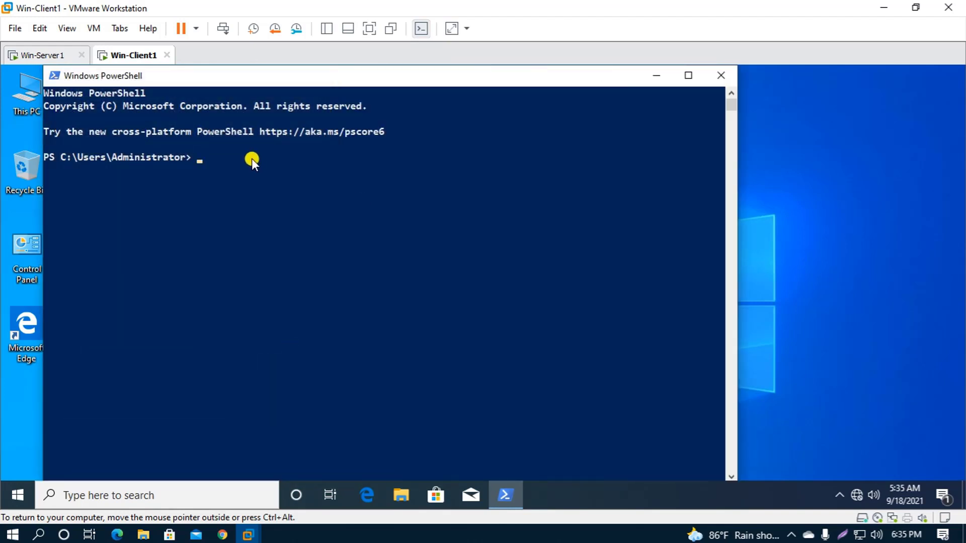
Force a Group Policy update on the client with gpupdate /force
{"action": "type", "text": "gpupdate /force"}
{"action": "key", "text": "Return"}
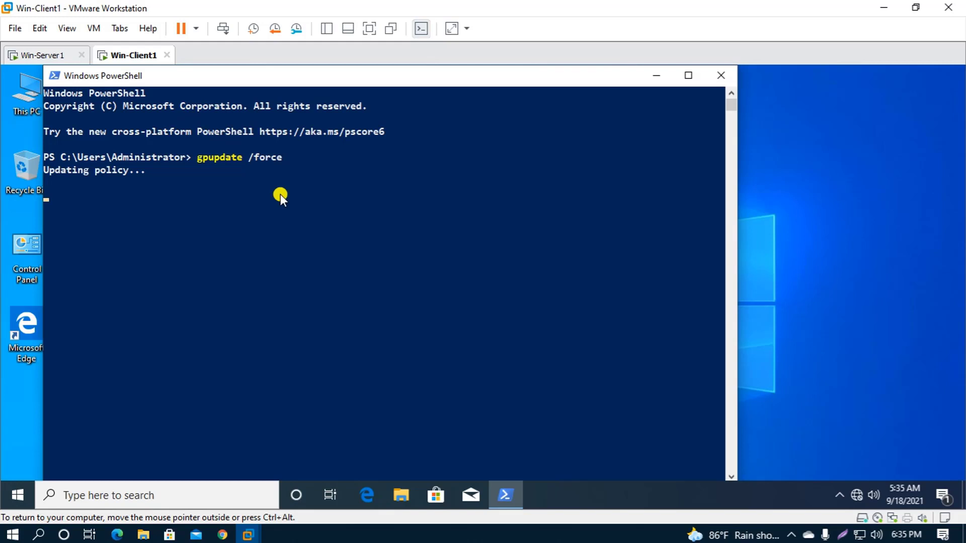
Review the policy update output on Win-Server1, and return to Win-Client1 to minimize its PowerShell window
{"action": "left_click", "coordinate": [49, 56]}
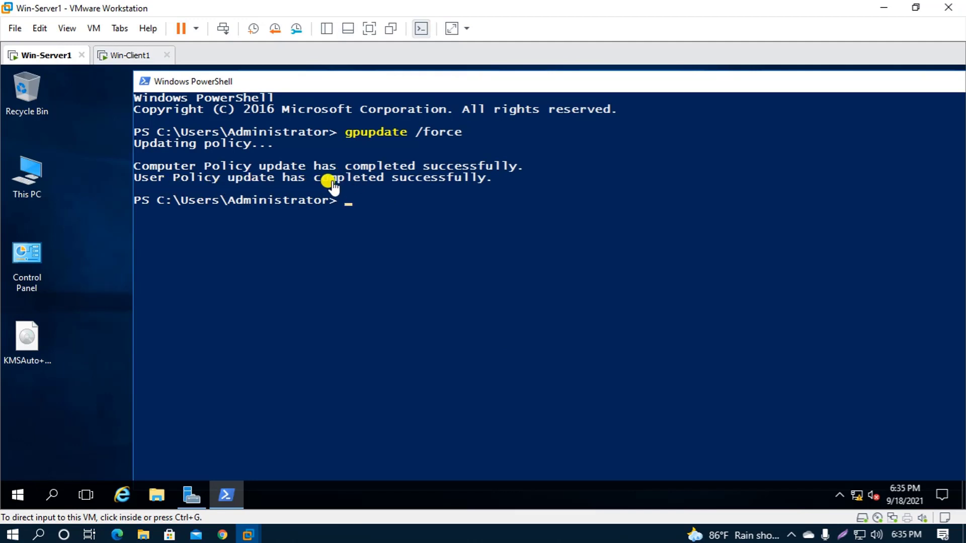
{"action": "left_click", "coordinate": [546, 80]}
{"action": "left_click_drag", "start_coordinate": [483, 83], "coordinate": [393, 79]}
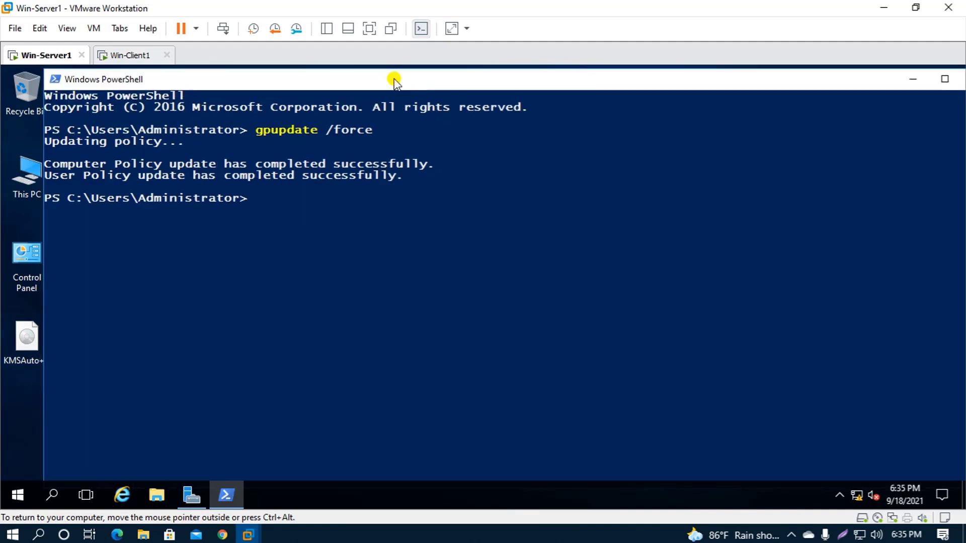
{"action": "left_click", "coordinate": [134, 54]}
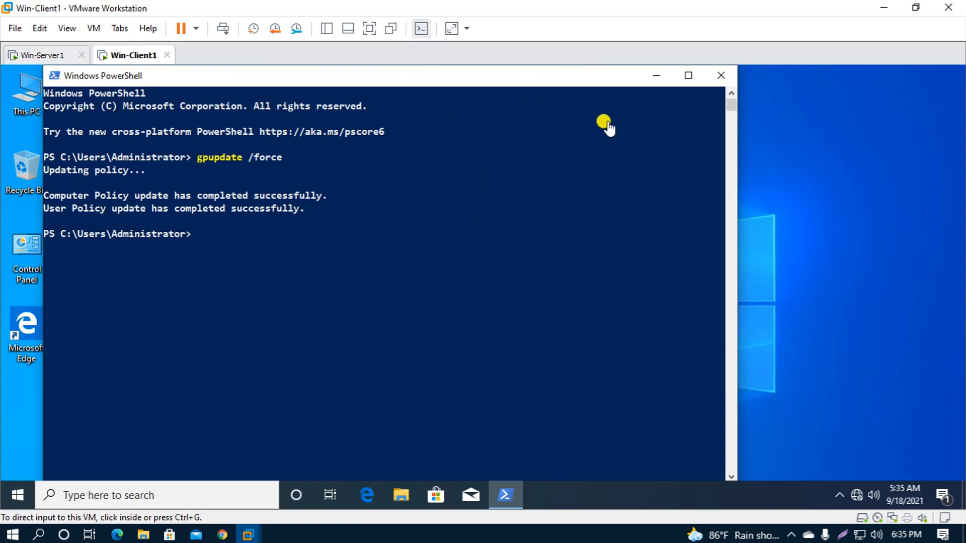
{"action": "left_click", "coordinate": [658, 75]}
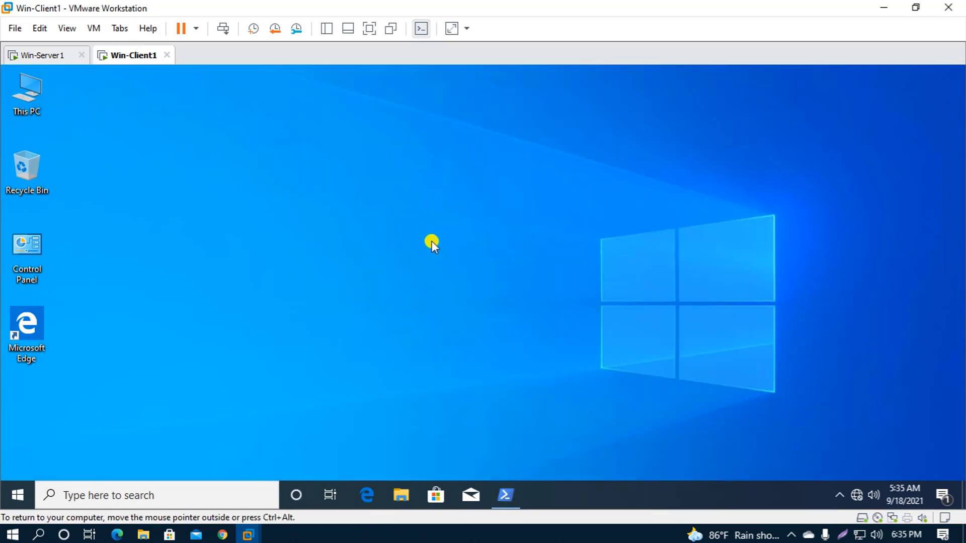
{"action": "right_click", "coordinate": [406, 196]}
{"action": "left_click", "coordinate": [414, 237]}
{"action": "right_click", "coordinate": [401, 189]}
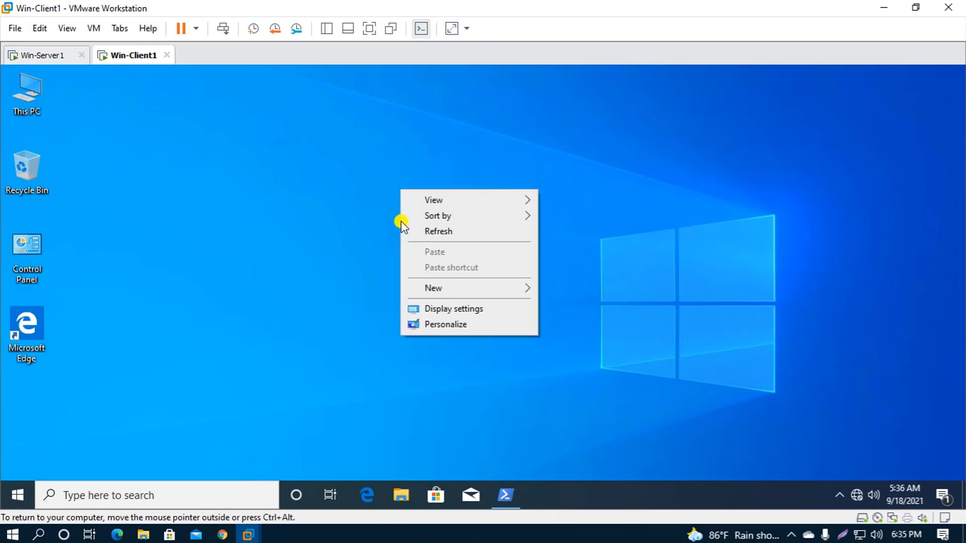
{"action": "left_click", "coordinate": [434, 231]}
{"action": "right_click", "coordinate": [401, 199]}
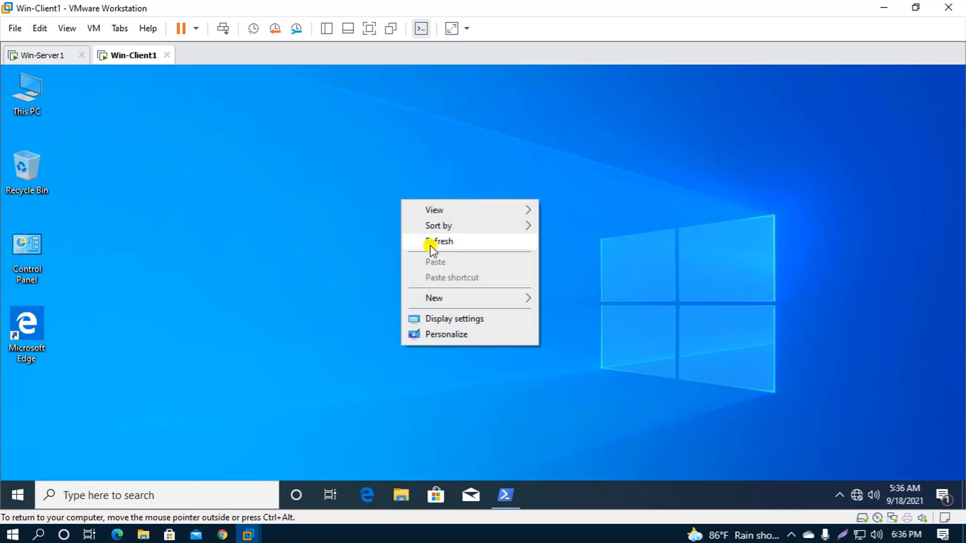
{"action": "left_click", "coordinate": [430, 246]}
{"action": "right_click", "coordinate": [383, 195]}
{"action": "left_click", "coordinate": [414, 240]}
{"action": "right_click", "coordinate": [373, 195]}
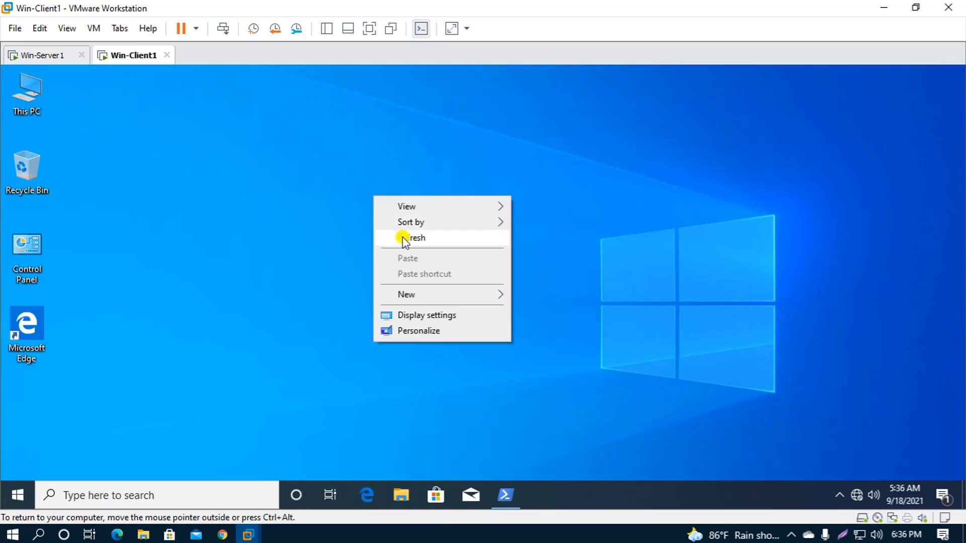
{"action": "left_click", "coordinate": [405, 240]}
{"action": "right_click", "coordinate": [384, 197]}
{"action": "left_click", "coordinate": [403, 240]}
{"action": "right_click", "coordinate": [376, 194]}
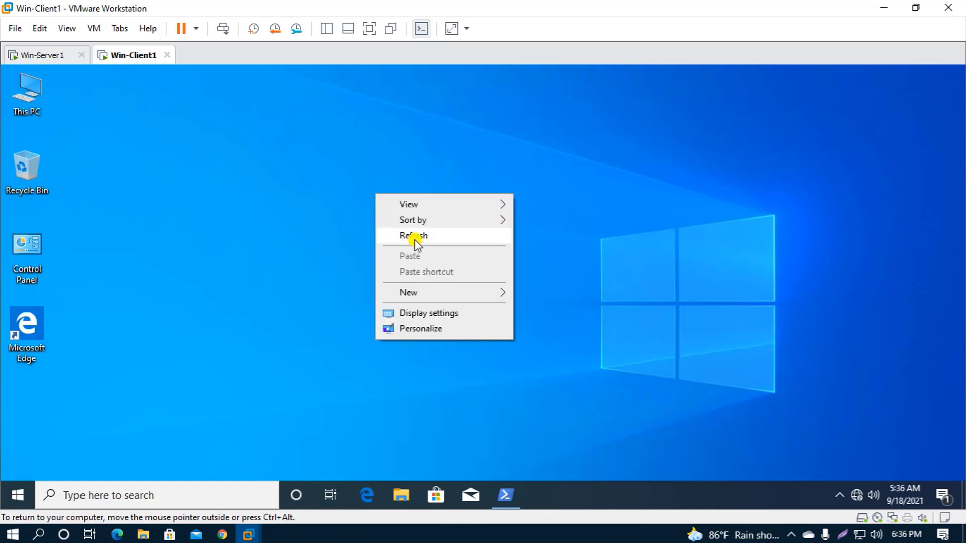
{"action": "left_click", "coordinate": [415, 243]}
{"action": "right_click", "coordinate": [381, 202]}
{"action": "left_click", "coordinate": [416, 244]}
{"action": "right_click", "coordinate": [372, 206]}
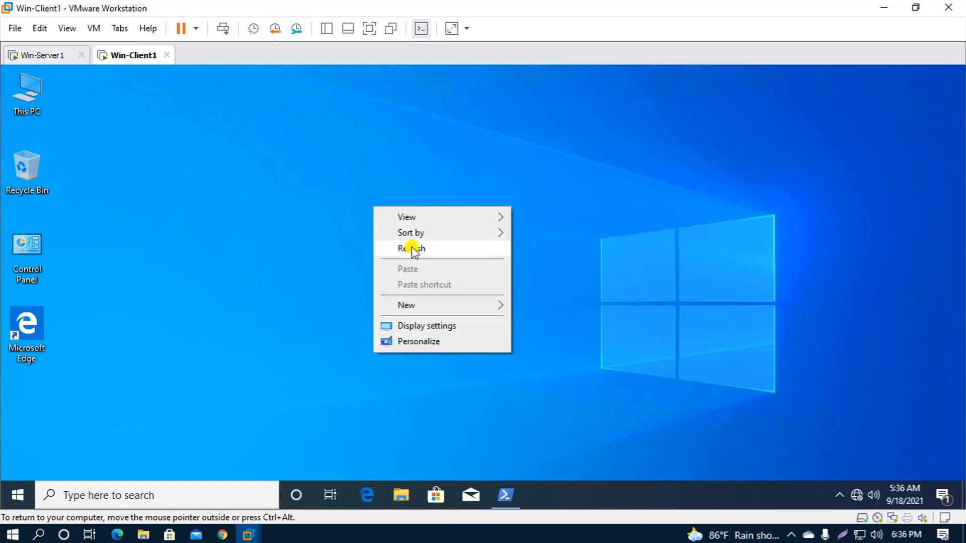
{"action": "left_click", "coordinate": [413, 248]}
{"action": "right_click", "coordinate": [382, 206]}
{"action": "left_click", "coordinate": [406, 250]}
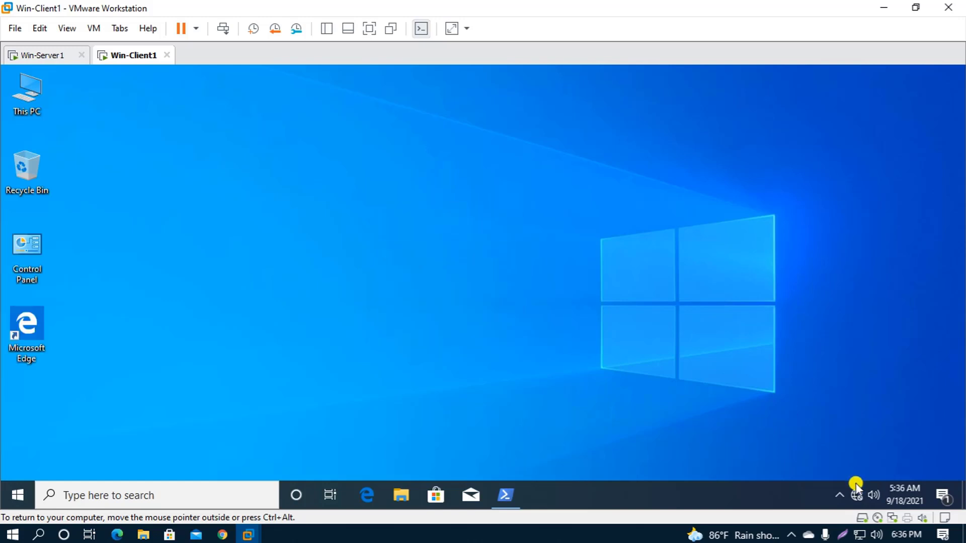
Open the client's Taskbar settings, examine the Lock the taskbar and Taskbar location on screen options, and close the window
{"action": "right_click", "coordinate": [767, 487]}
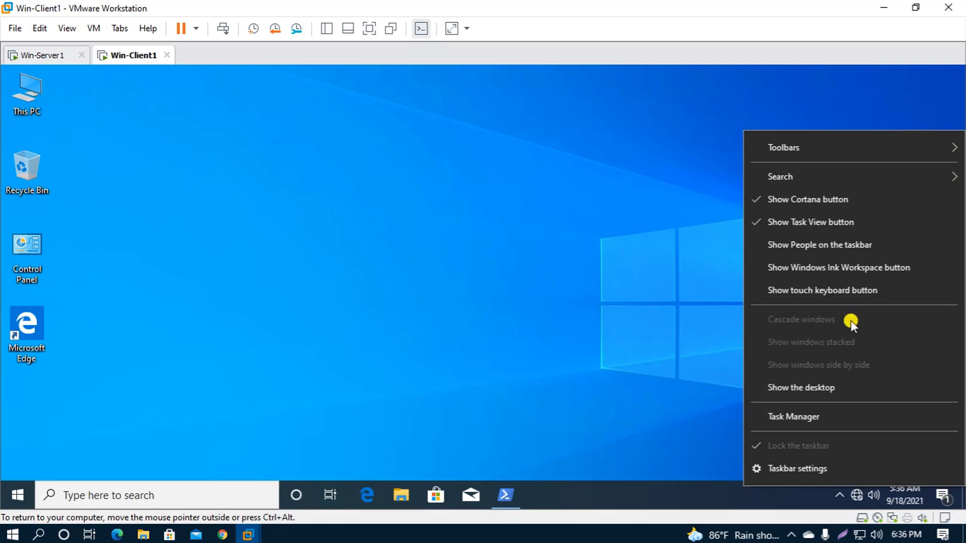
{"action": "left_click", "coordinate": [786, 466]}
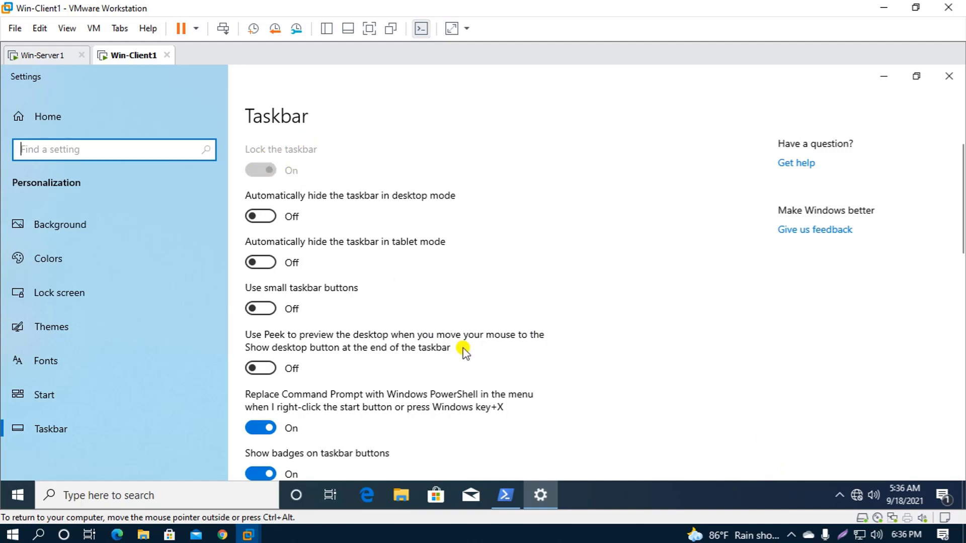
{"action": "scroll", "coordinate": [463, 351], "scroll_direction": "down", "scroll_amount": 3}
{"action": "scroll", "coordinate": [380, 239], "scroll_direction": "up", "scroll_amount": 1}
{"action": "scroll", "coordinate": [459, 266], "scroll_direction": "down", "scroll_amount": 5}
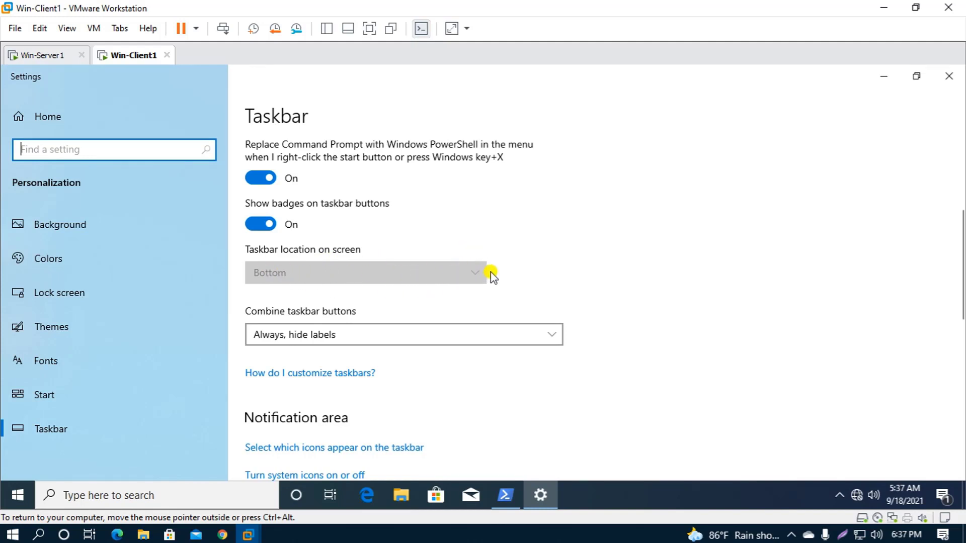
{"action": "scroll", "coordinate": [490, 276], "scroll_direction": "down", "scroll_amount": 5}
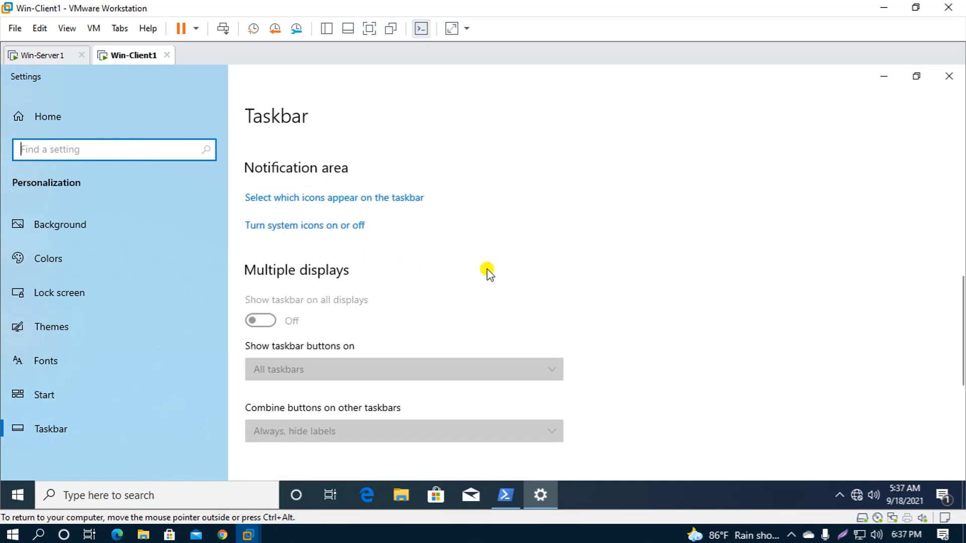
{"action": "scroll", "coordinate": [483, 291], "scroll_direction": "up", "scroll_amount": 1}
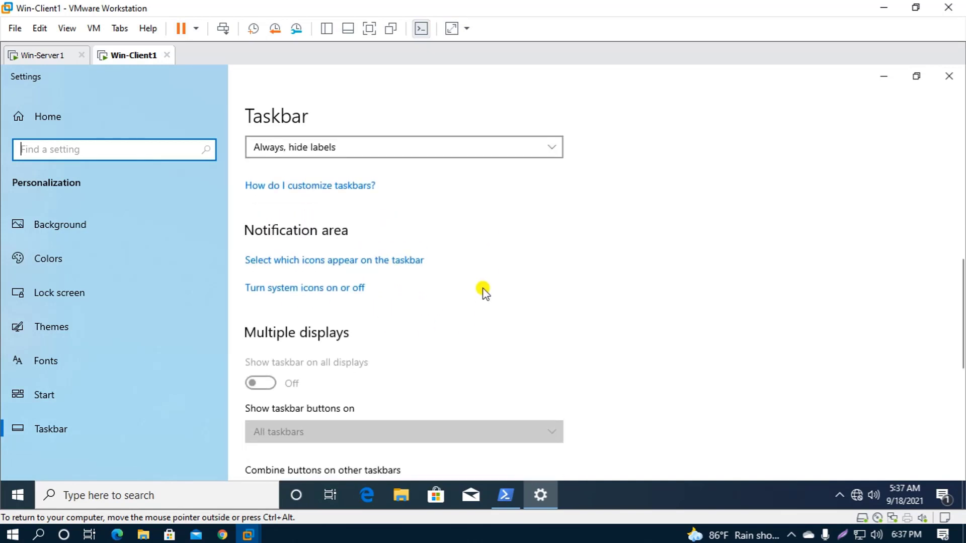
{"action": "scroll", "coordinate": [483, 304], "scroll_direction": "down", "scroll_amount": 2}
{"action": "scroll", "coordinate": [484, 342], "scroll_direction": "down", "scroll_amount": 1}
{"action": "scroll", "coordinate": [486, 335], "scroll_direction": "up", "scroll_amount": 3}
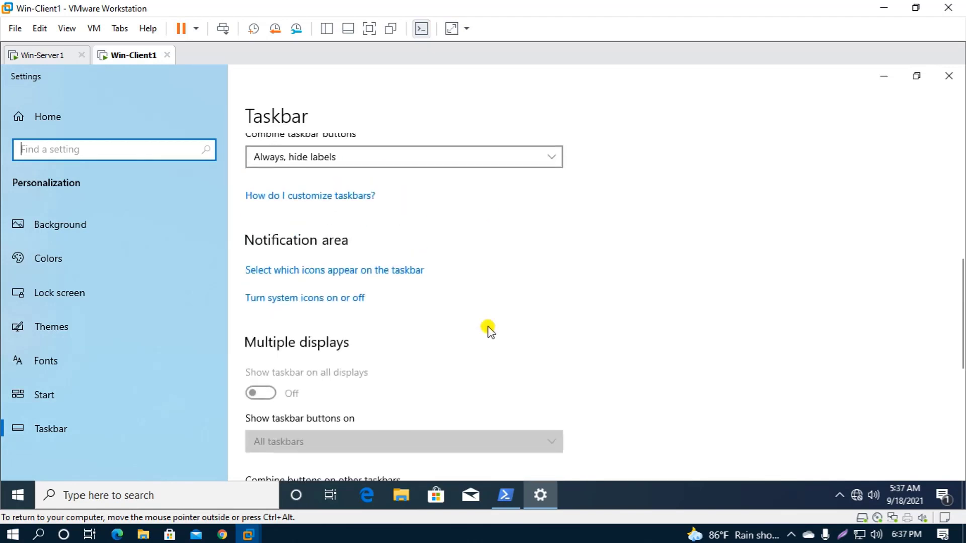
{"action": "scroll", "coordinate": [488, 330], "scroll_direction": "up", "scroll_amount": 3}
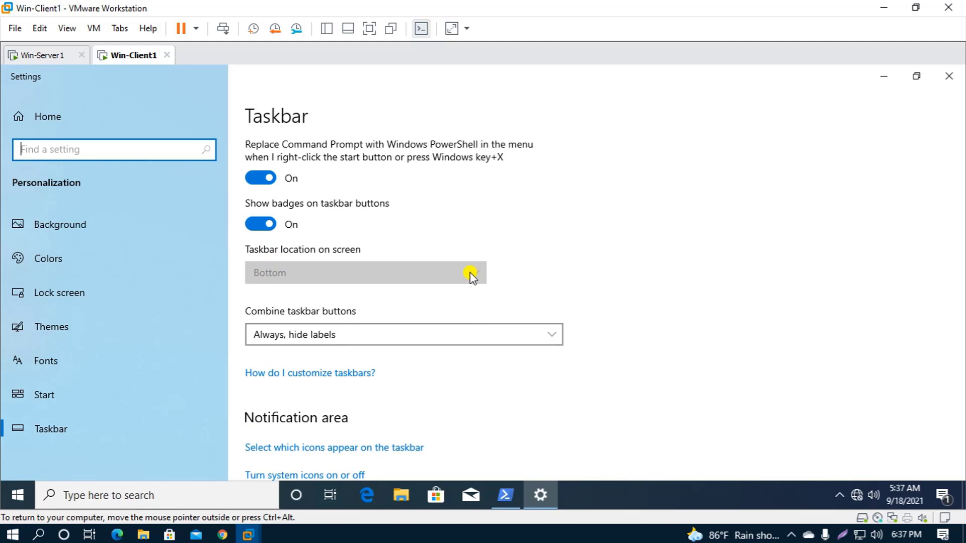
{"action": "scroll", "coordinate": [472, 277], "scroll_direction": "up", "scroll_amount": 5}
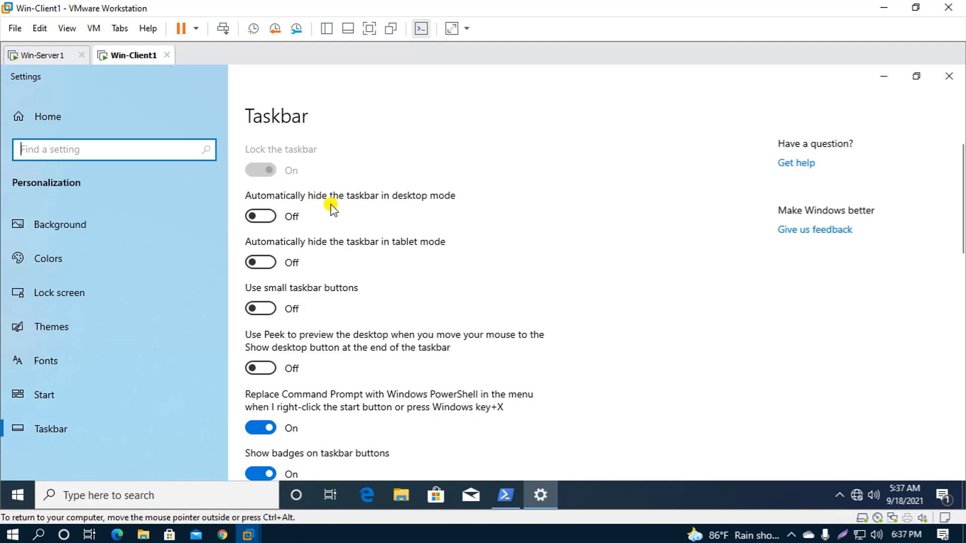
{"action": "scroll", "coordinate": [354, 246], "scroll_direction": "down", "scroll_amount": 4}
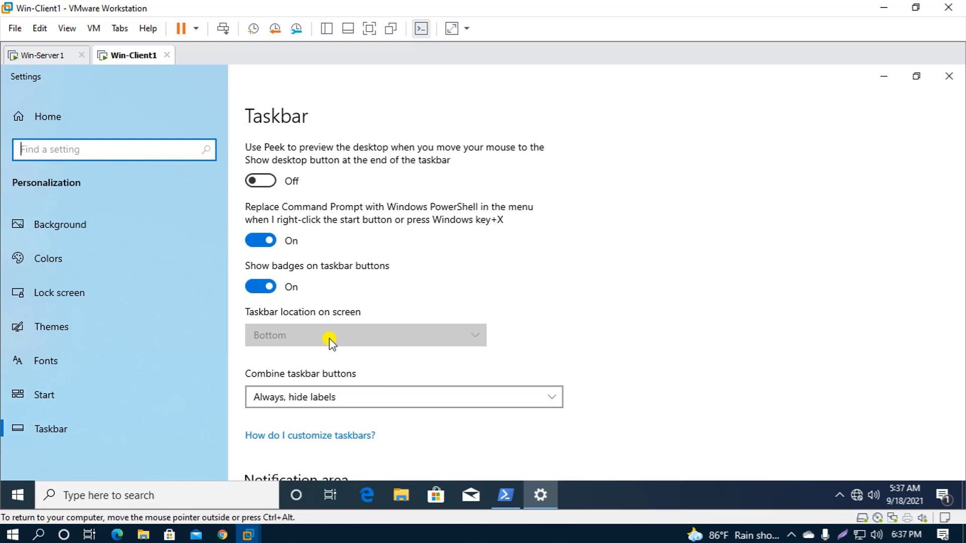
{"action": "scroll", "coordinate": [381, 358], "scroll_direction": "up", "scroll_amount": 4}
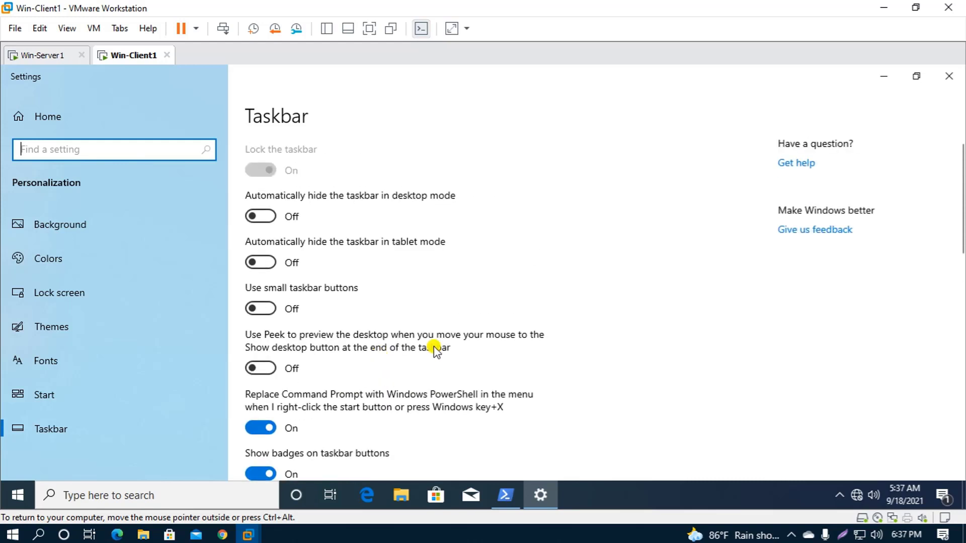
{"action": "left_click", "coordinate": [949, 77]}
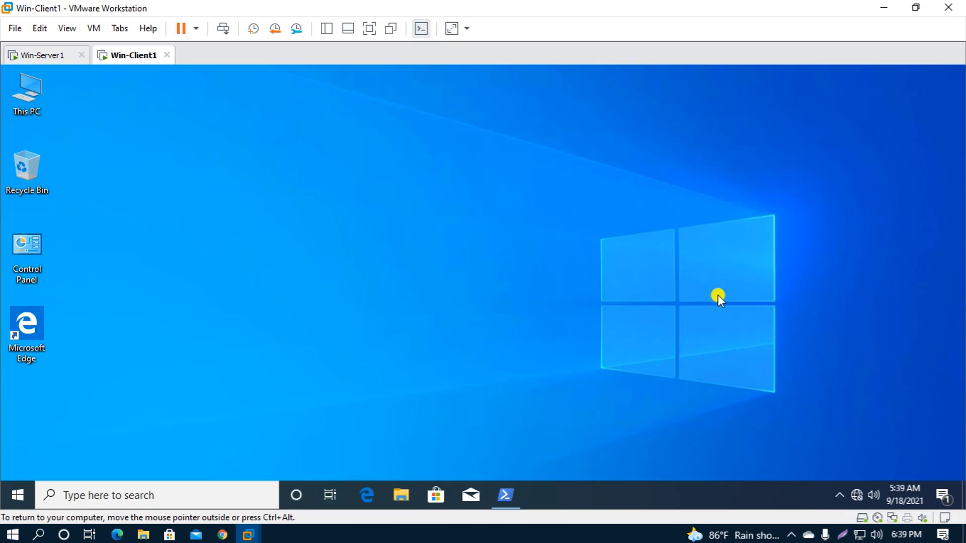
{"action": "left_click", "coordinate": [791, 535]}
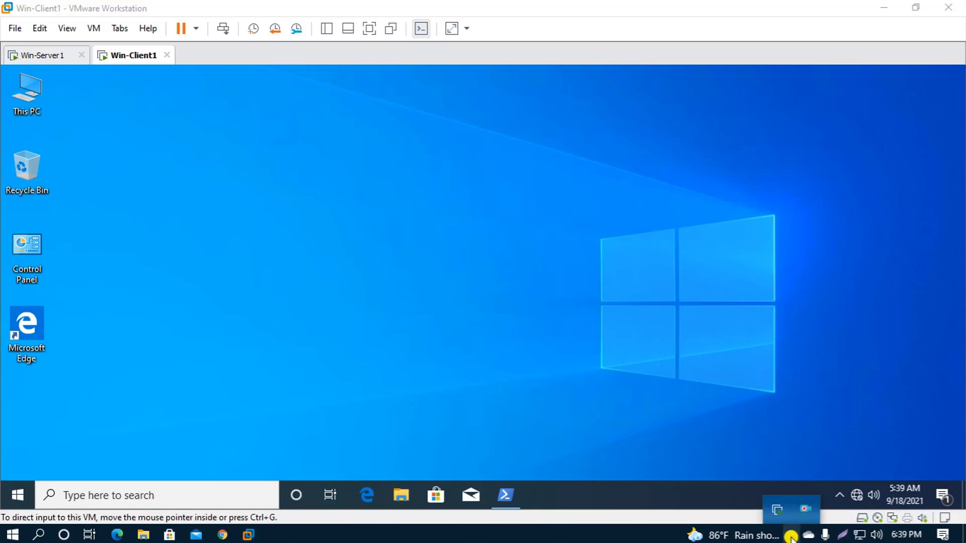
{"action": "right_click", "coordinate": [804, 509]}
{"action": "left_click", "coordinate": [647, 393]}
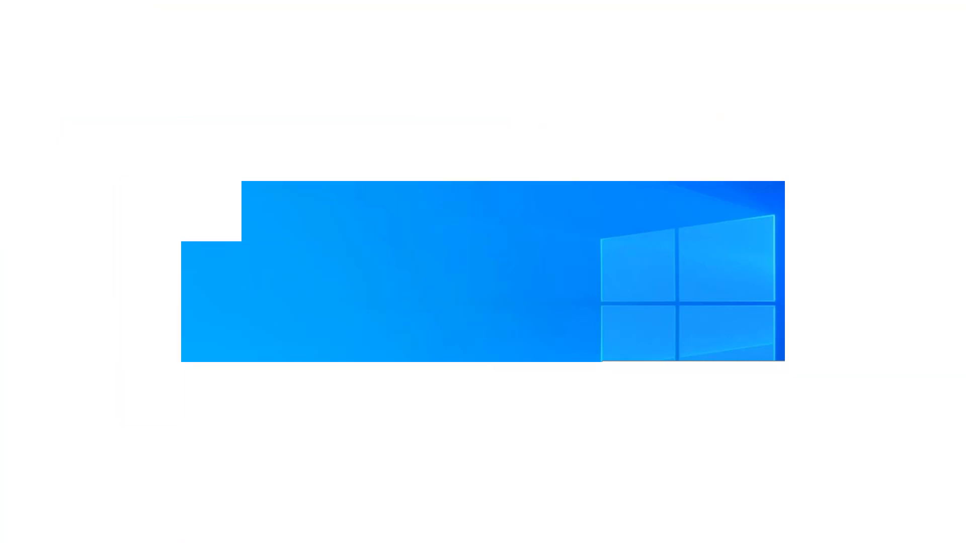